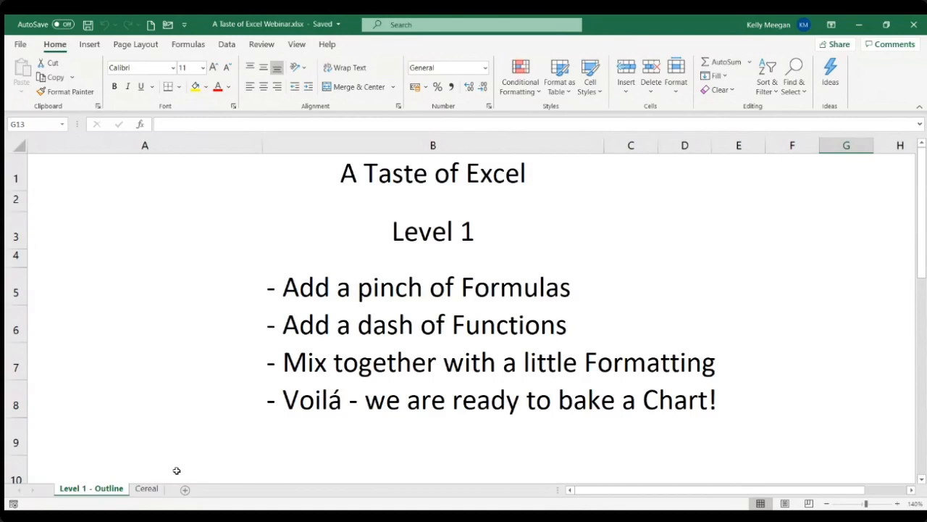
Open the Cereal worksheet and examine the pallets sold and price per pallet for Alpen in row 2.
{"action": "left_click", "coordinate": [146, 491]}
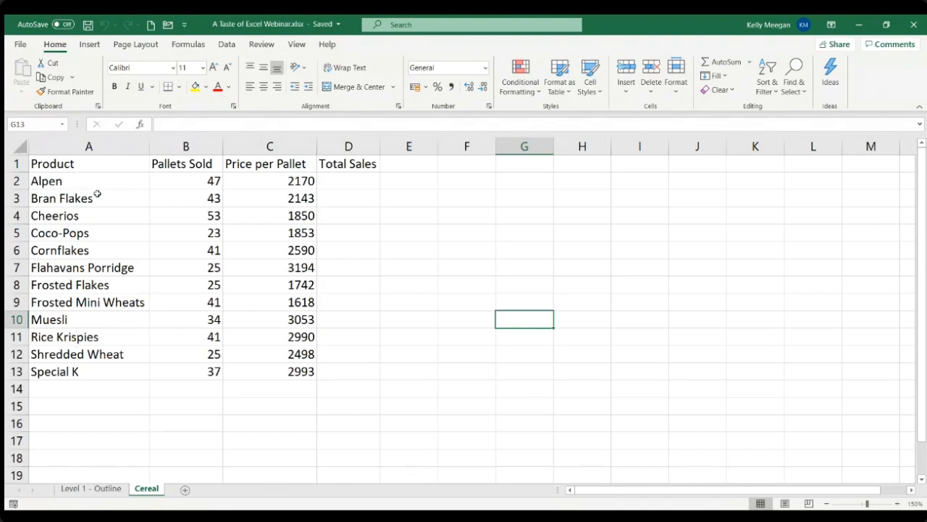
{"action": "left_click", "coordinate": [195, 187]}
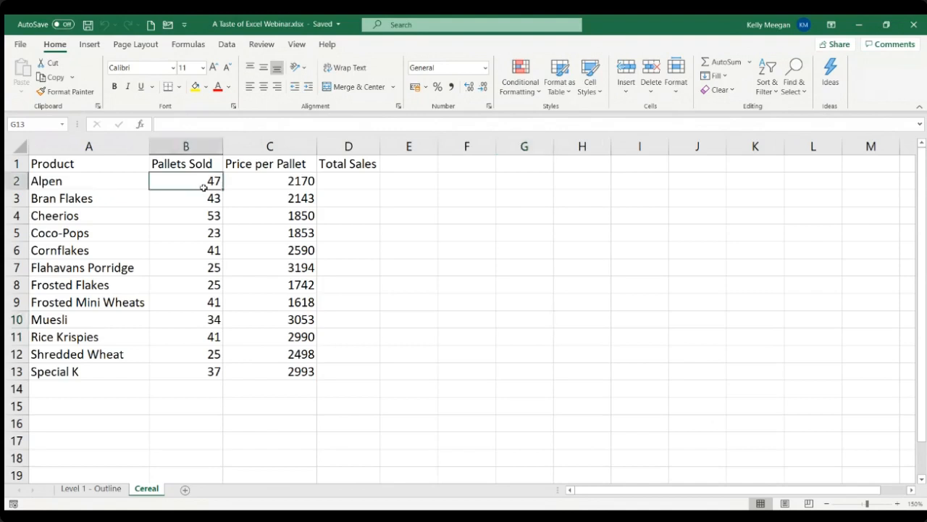
{"action": "left_click", "coordinate": [258, 189]}
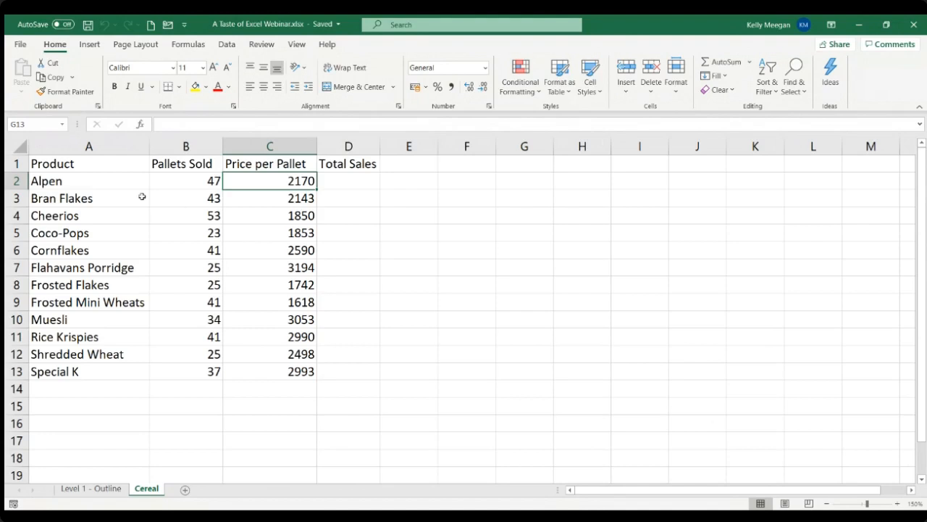
{"action": "left_click", "coordinate": [16, 181]}
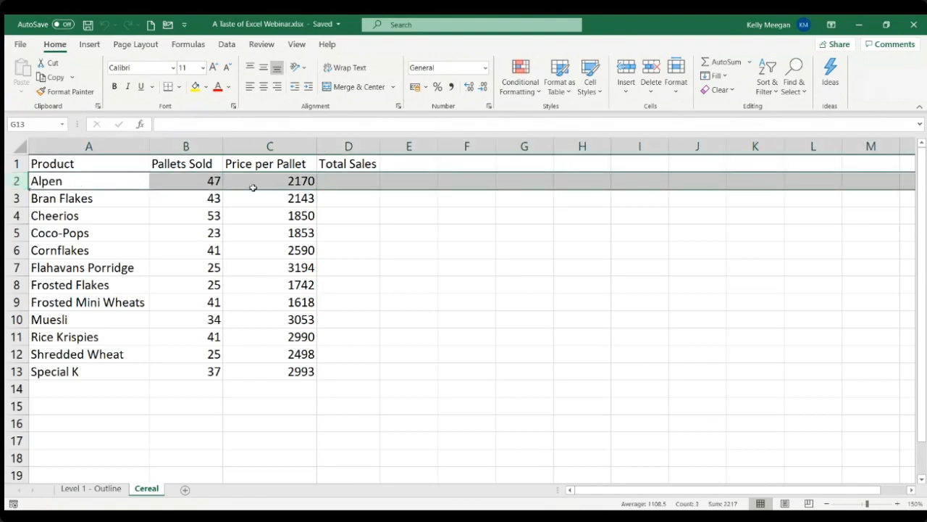
{"action": "left_click", "coordinate": [205, 187]}
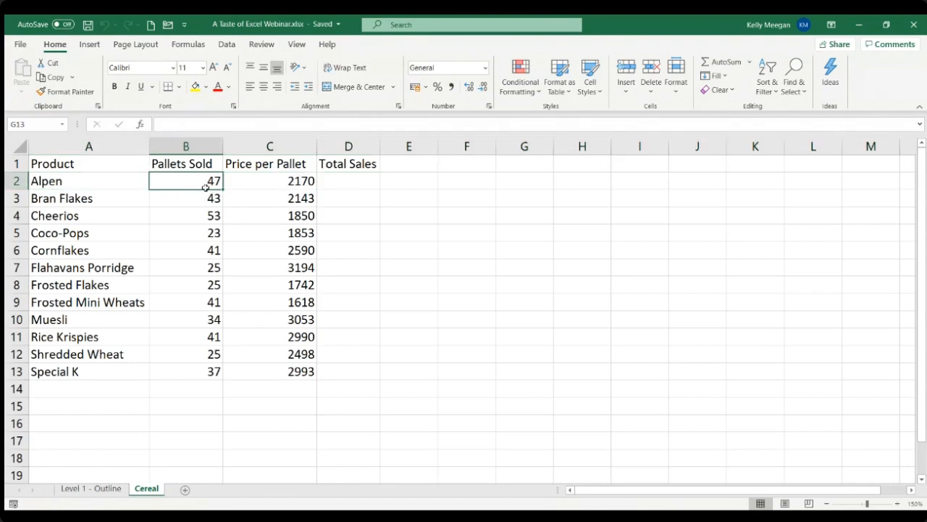
{"action": "left_click", "coordinate": [263, 184]}
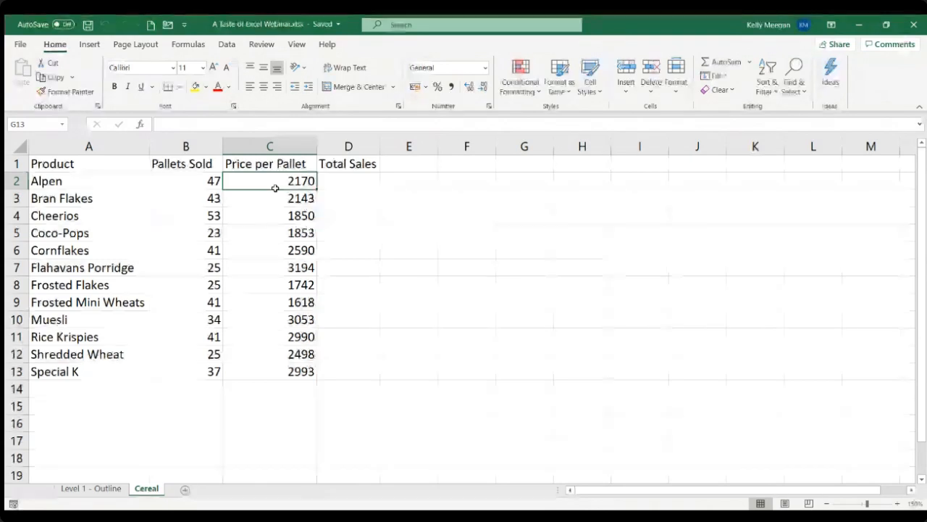
{"action": "left_click", "coordinate": [191, 187]}
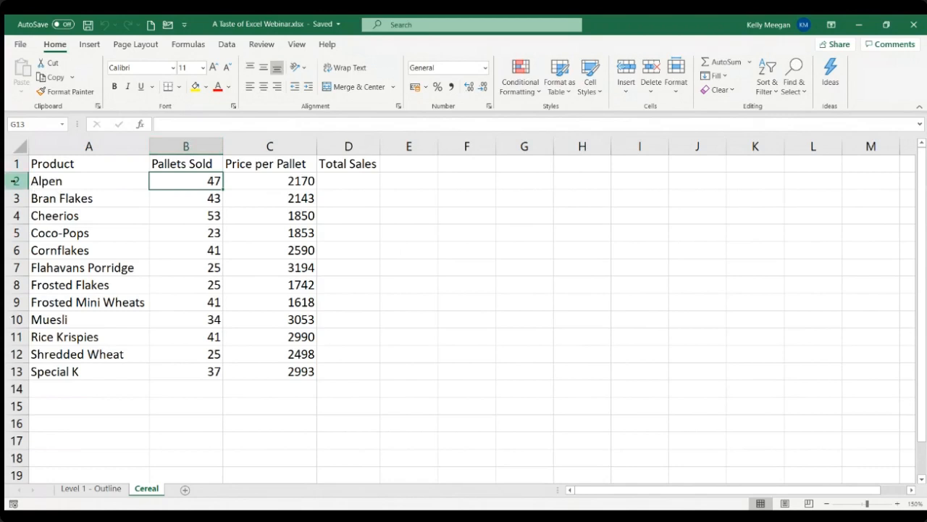
{"action": "left_click", "coordinate": [290, 187]}
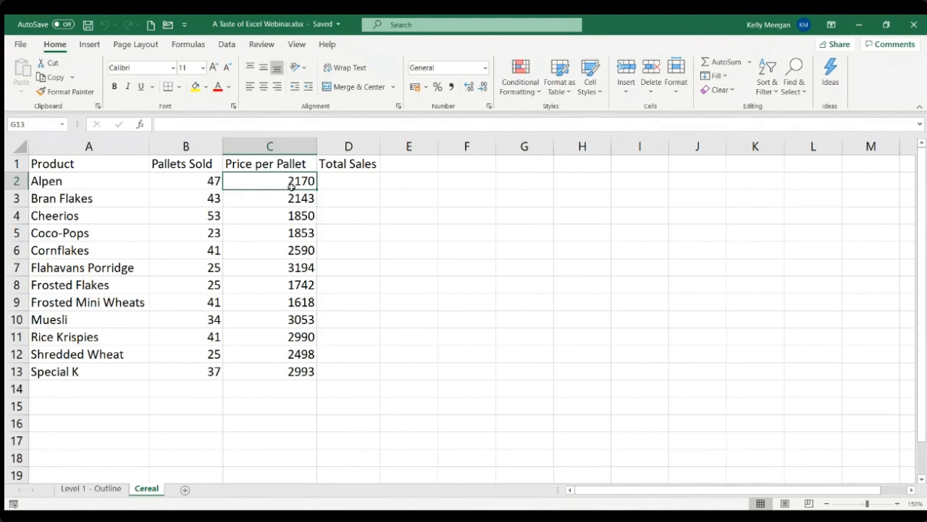
{"action": "left_click", "coordinate": [471, 221]}
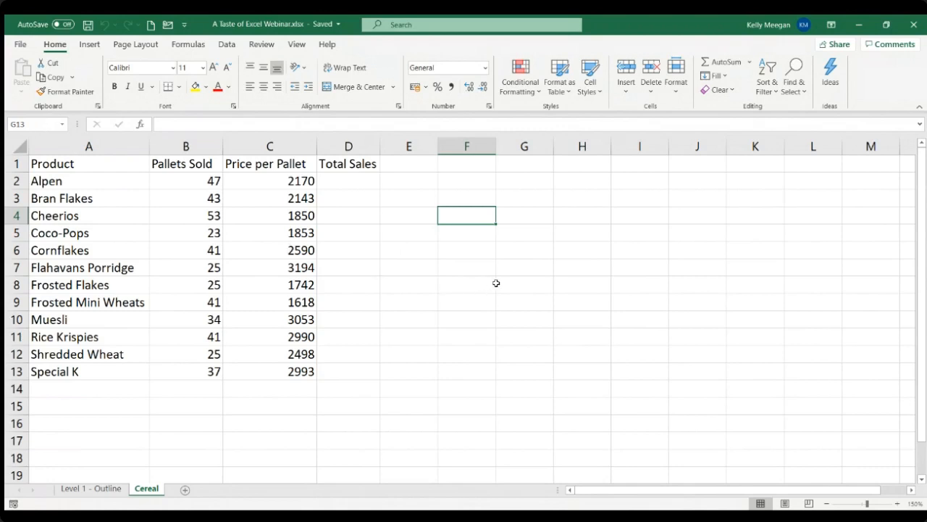
{"action": "left_click", "coordinate": [574, 187]}
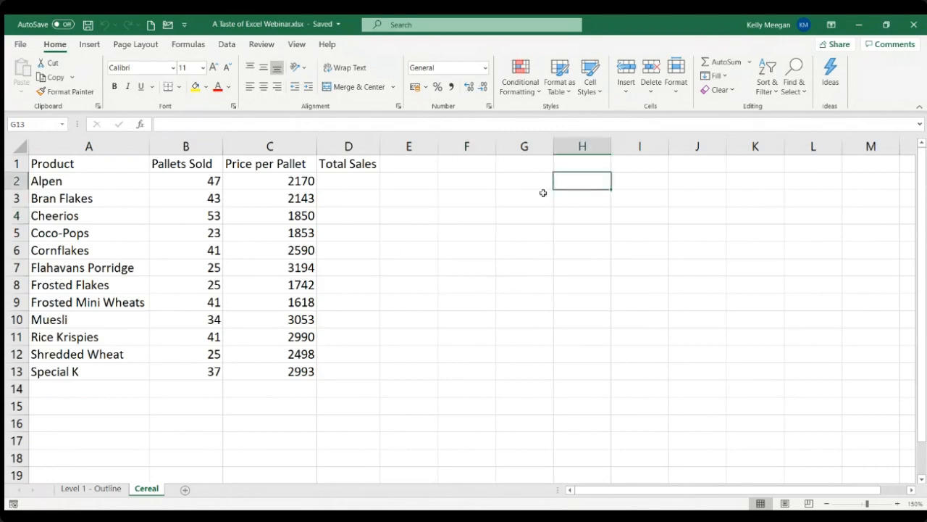
{"action": "left_click", "coordinate": [494, 187]}
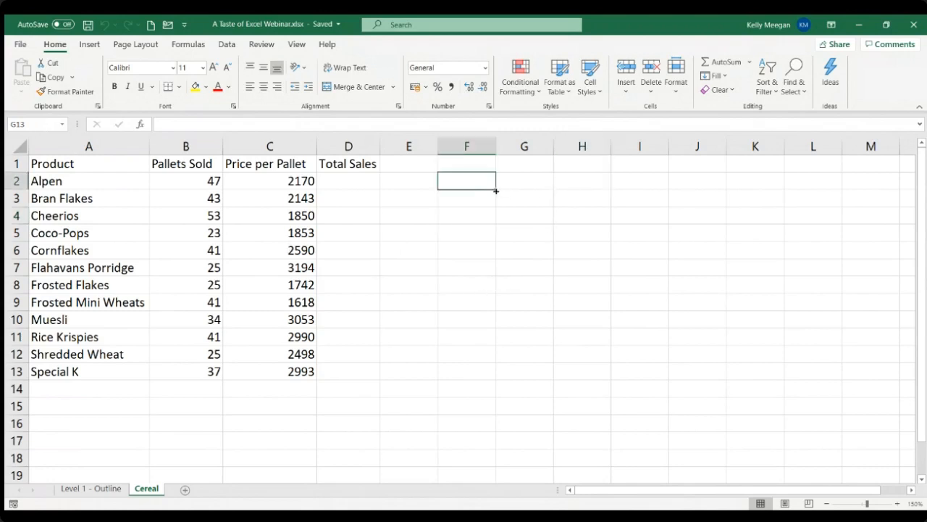
Enter the formula =B2+C2 in D2 to add Alpen's pallets sold and price per pallet.
{"action": "left_click", "coordinate": [354, 187]}
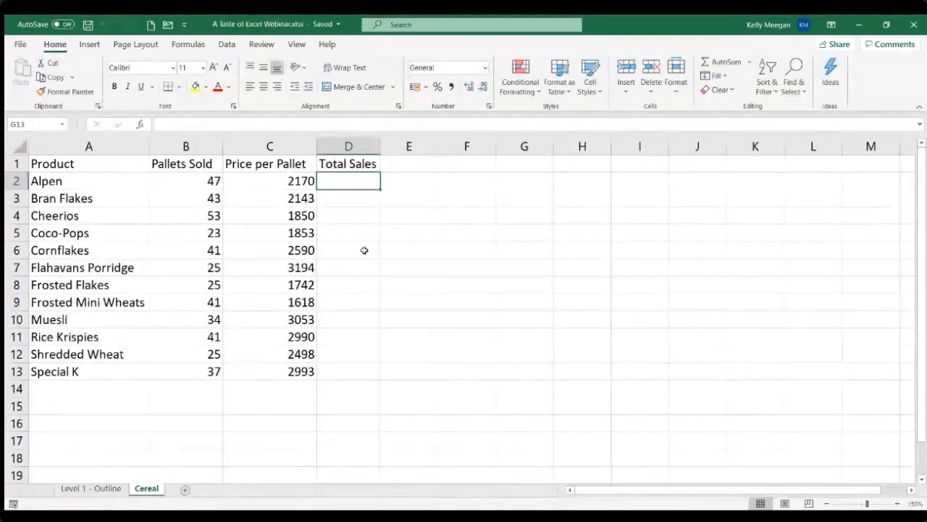
{"action": "type", "text": "="}
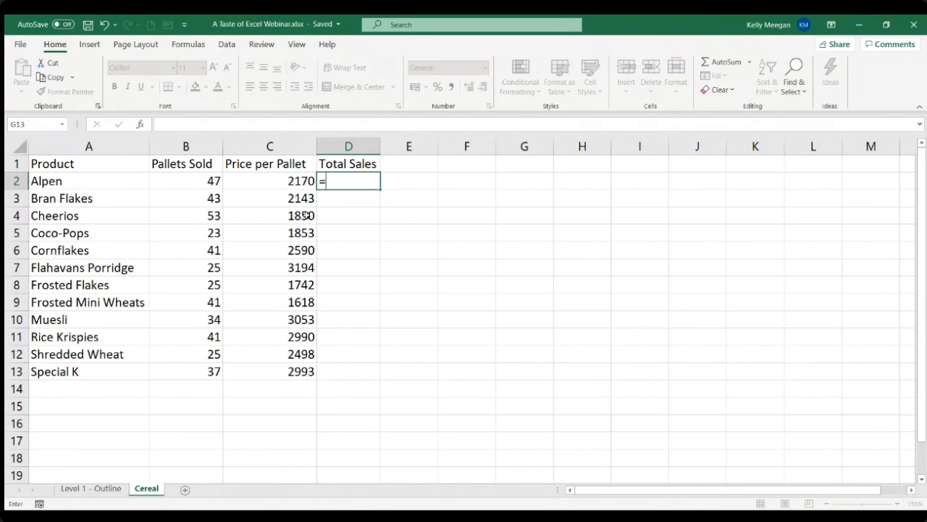
{"action": "left_click", "coordinate": [187, 188]}
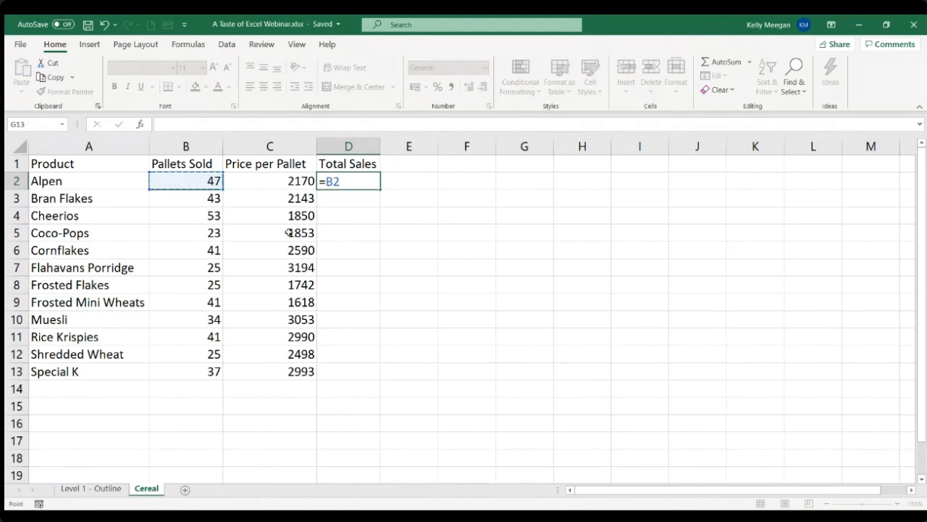
{"action": "type", "text": "+"}
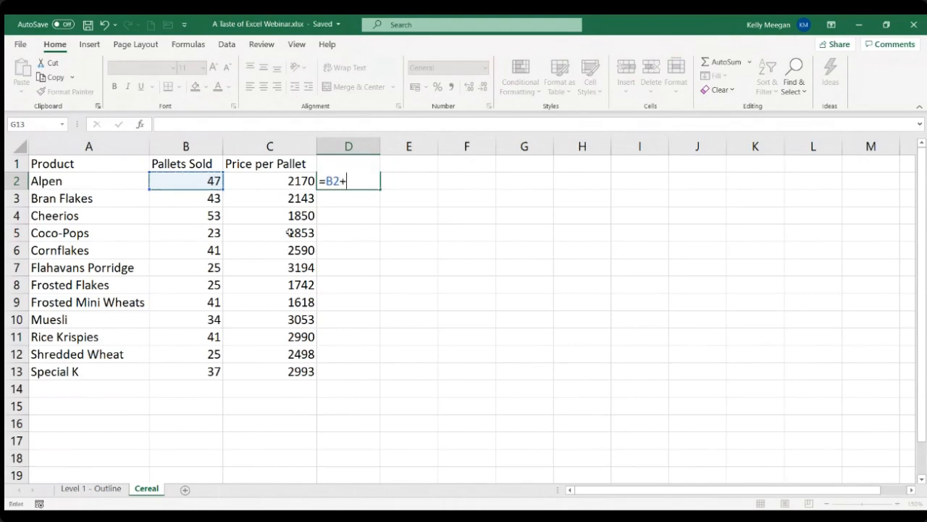
{"action": "left_click", "coordinate": [272, 185]}
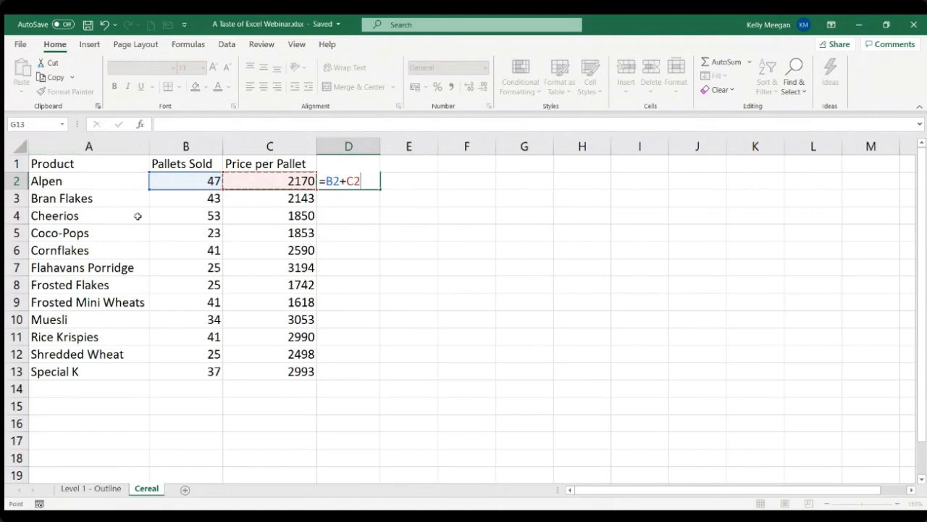
{"action": "key", "text": "ctrl+Return"}
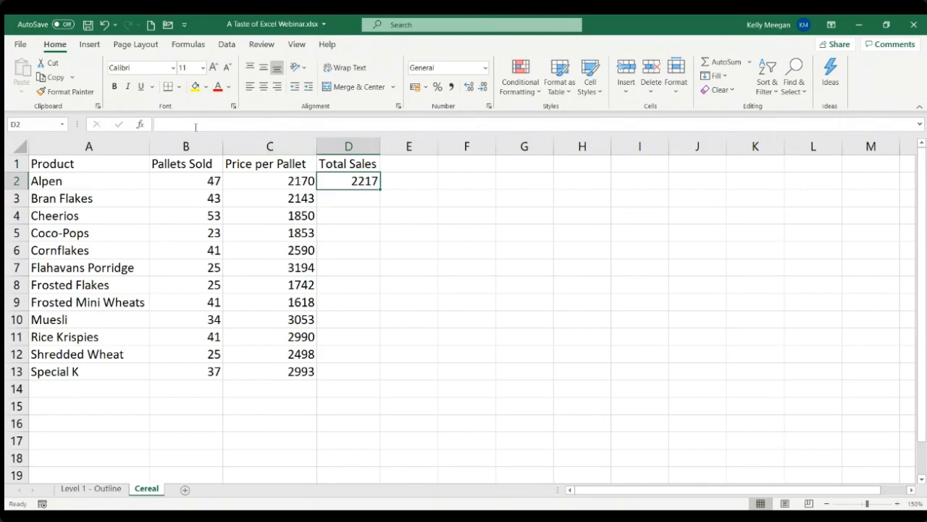
Clear the addition formula from D2 and enter =C2-B2 to subtract the pallets sold from the price.
{"action": "left_click", "coordinate": [296, 183]}
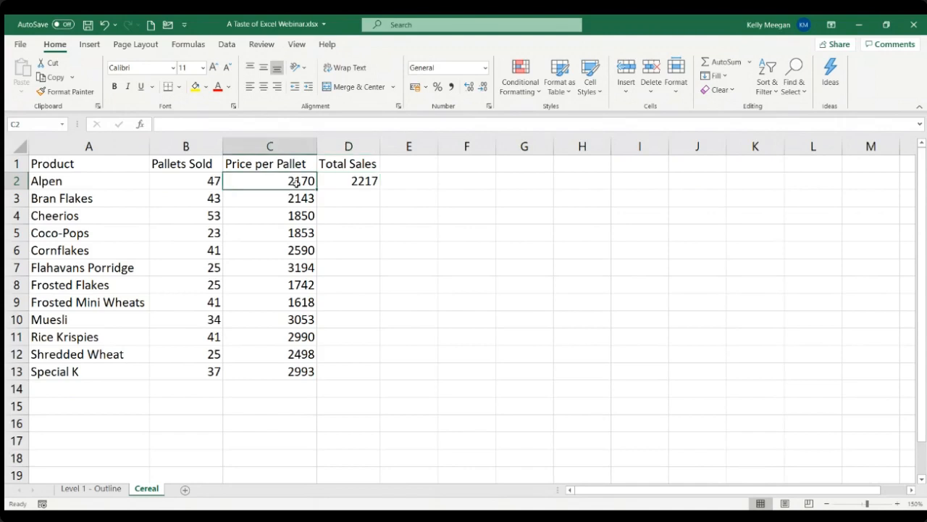
{"action": "left_click", "coordinate": [353, 184]}
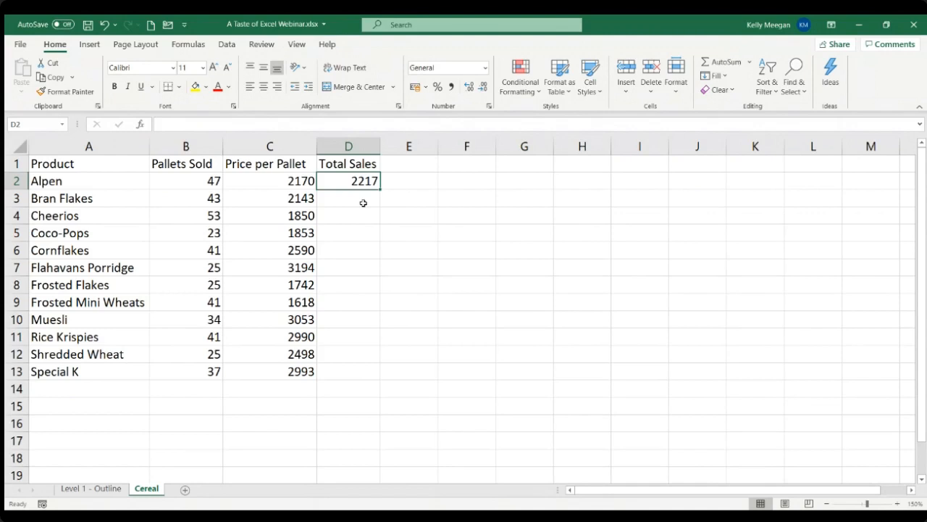
{"action": "key", "text": "Delete"}
{"action": "type", "text": "="}
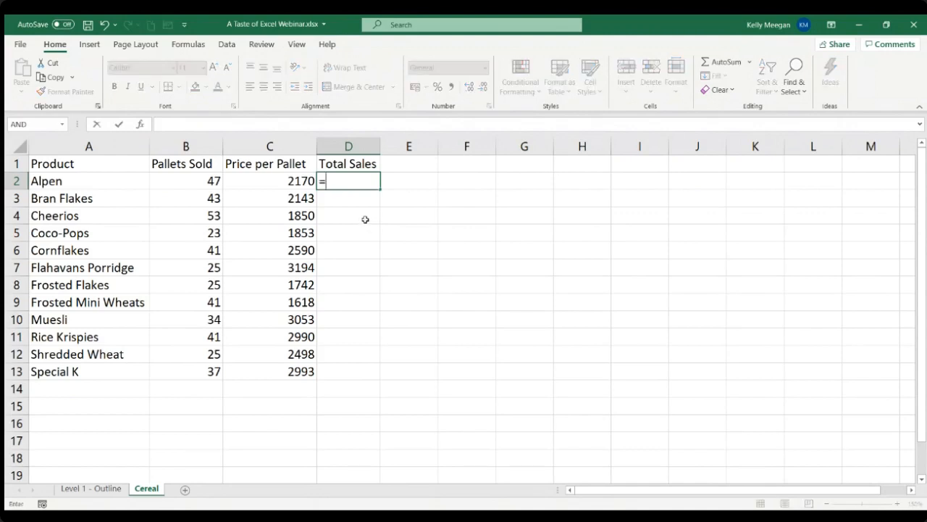
{"action": "left_click", "coordinate": [279, 183]}
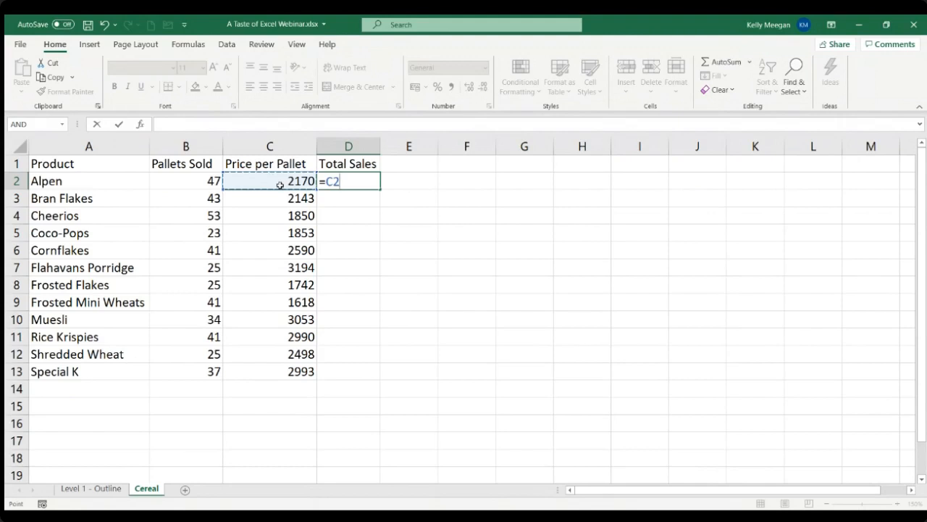
{"action": "type", "text": "-"}
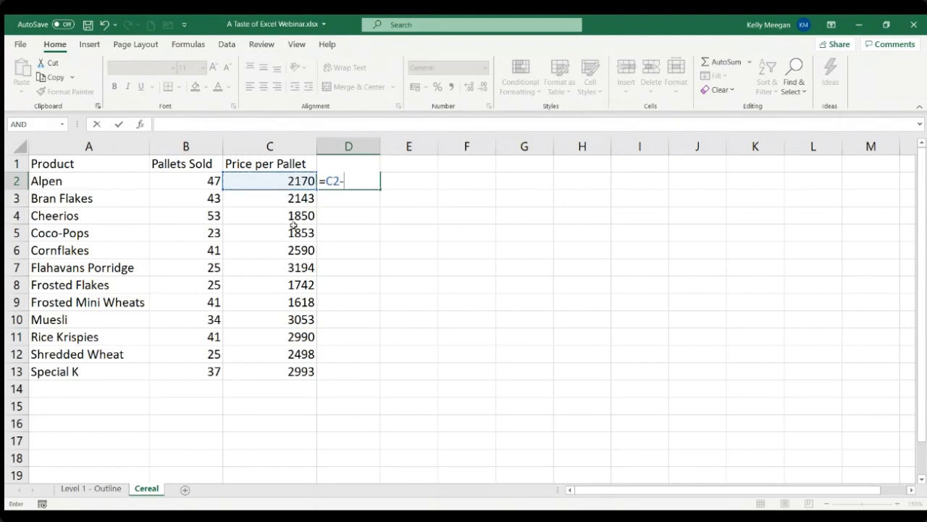
{"action": "left_click", "coordinate": [189, 183]}
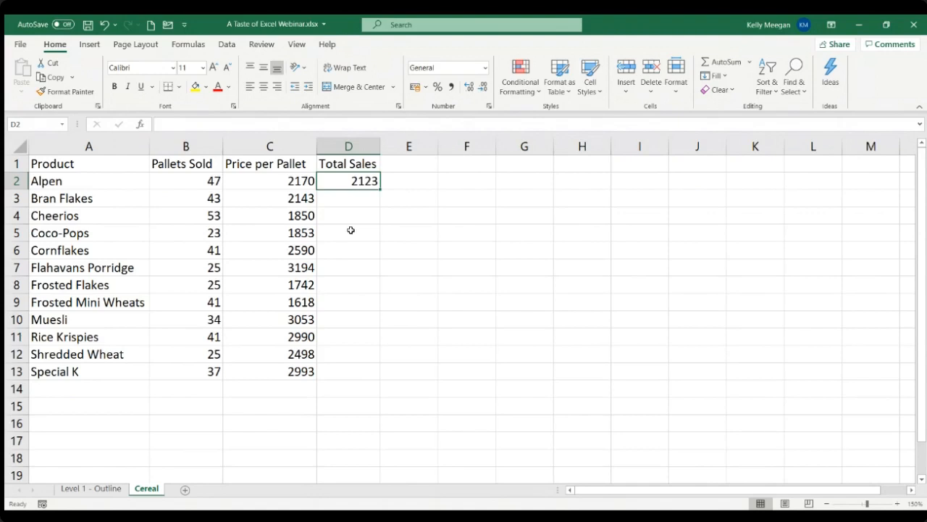
Clear the subtraction formula from D2 and enter =C2/B2 to divide the price by the pallets sold.
{"action": "key", "text": "Delete"}
{"action": "type", "text": "="}
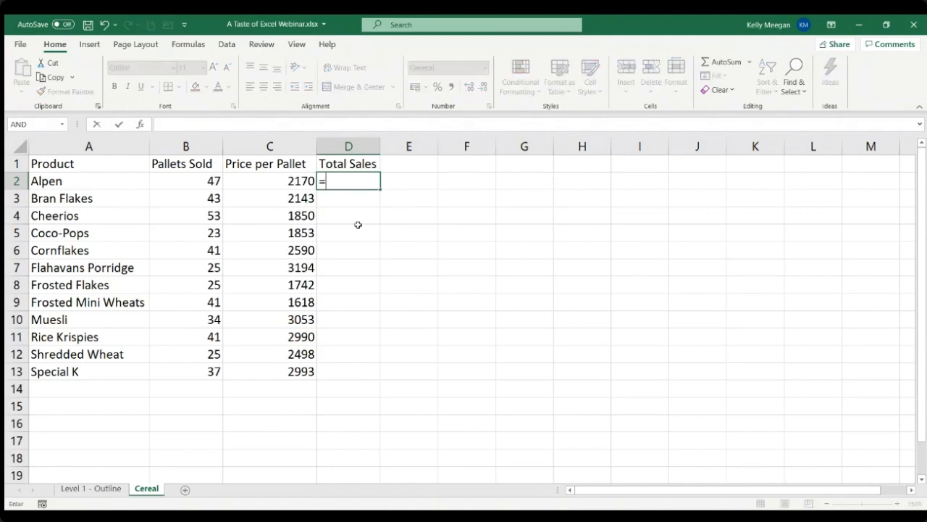
{"action": "left_click", "coordinate": [270, 187]}
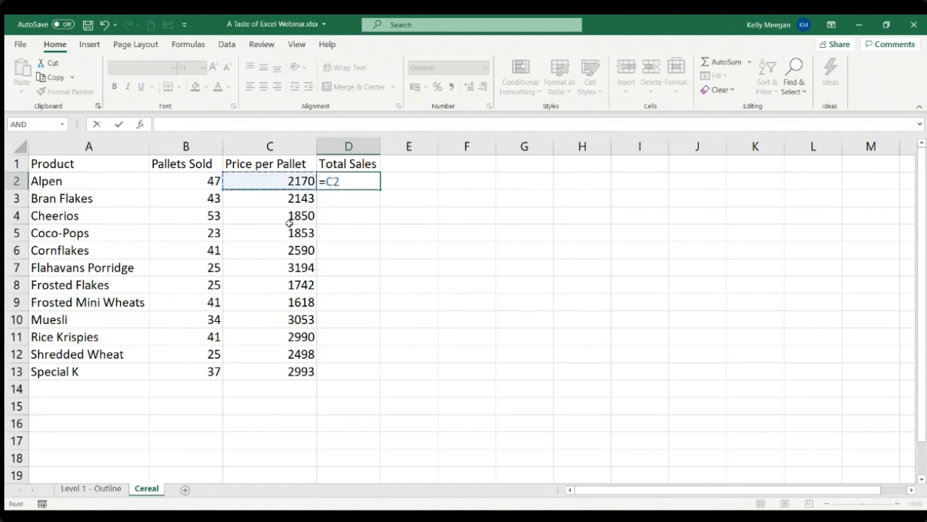
{"action": "type", "text": "/"}
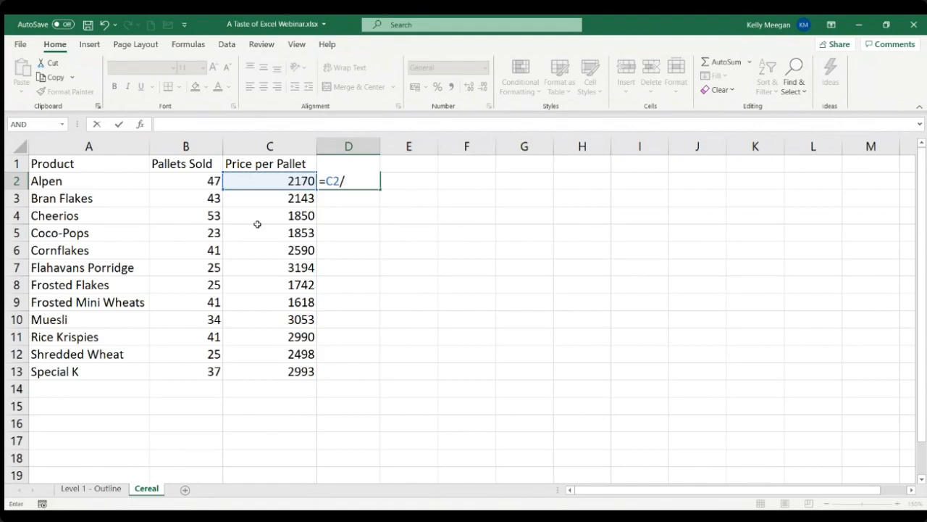
{"action": "left_click", "coordinate": [182, 184]}
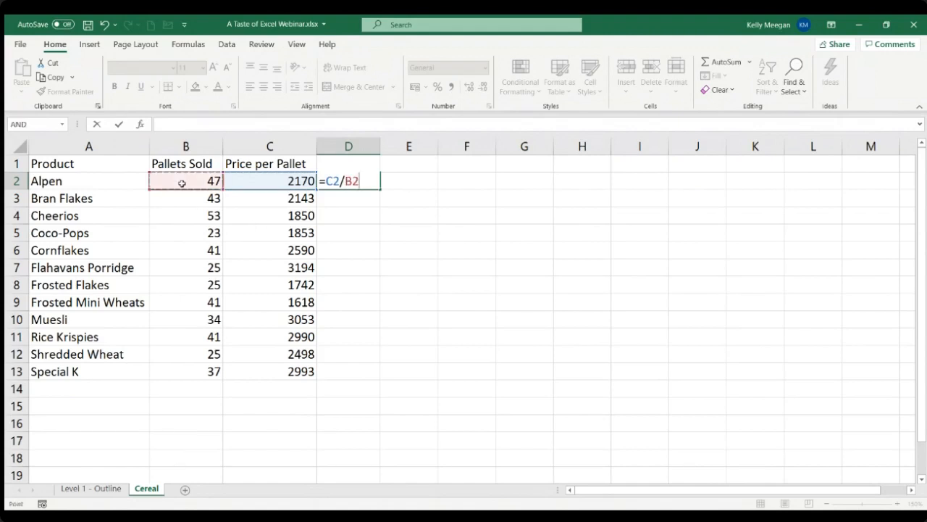
{"action": "key", "text": "ctrl+Return"}
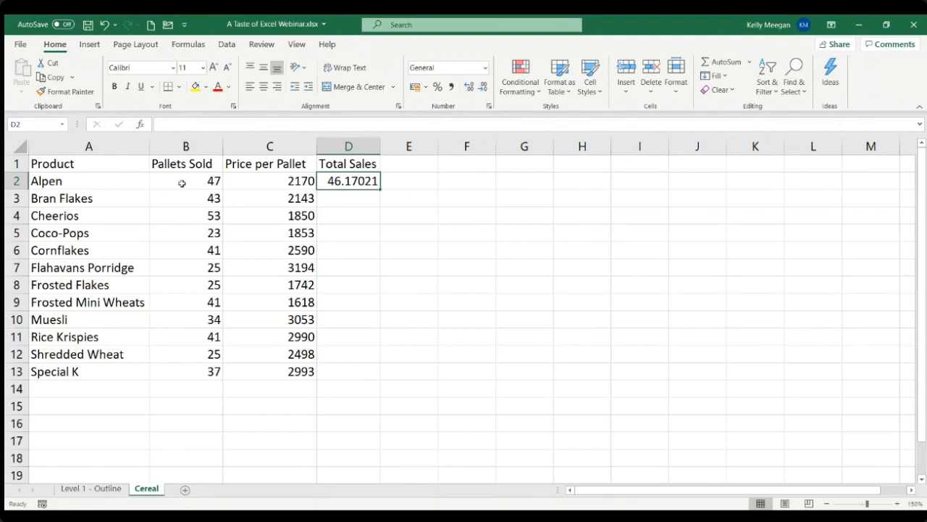
Replace the division formula in D2 with =B2*C2 and fill it down the Total Sales column to D13.
{"action": "key", "text": "Delete"}
{"action": "type", "text": "="}
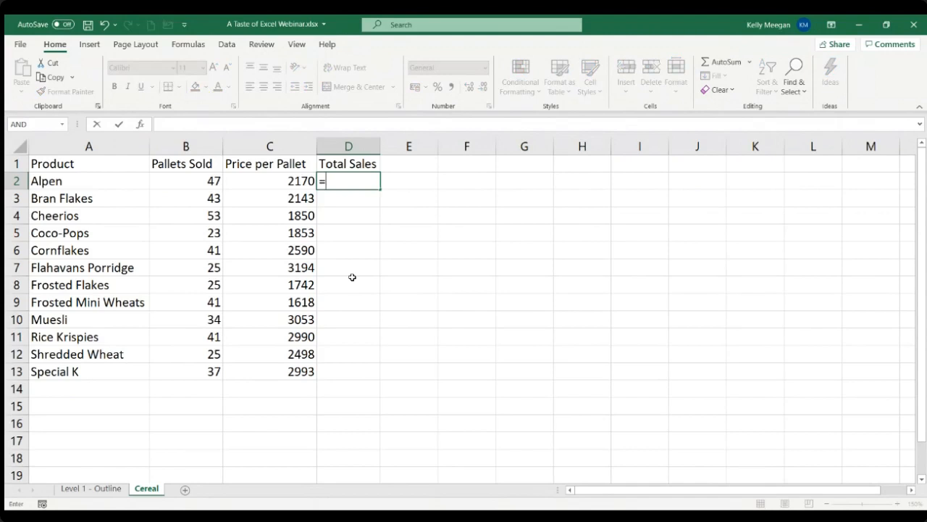
{"action": "left_click", "coordinate": [184, 186]}
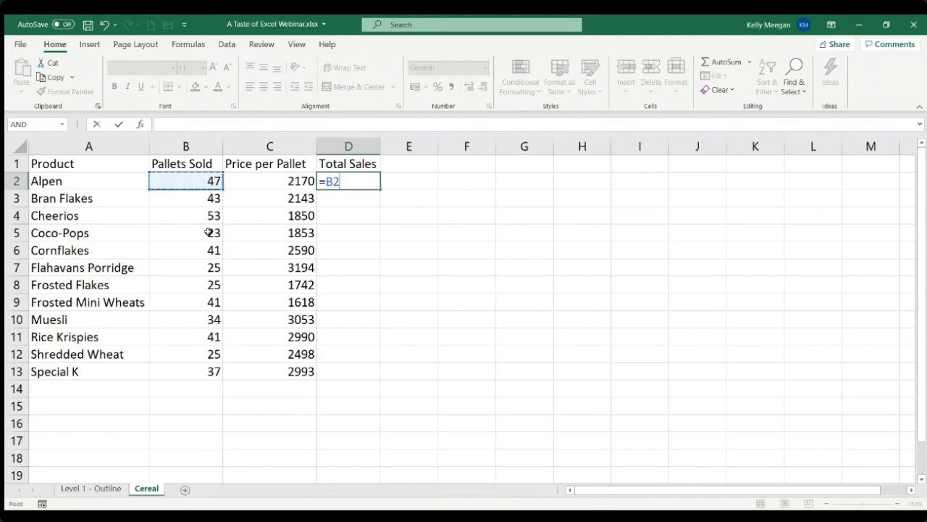
{"action": "type", "text": "*"}
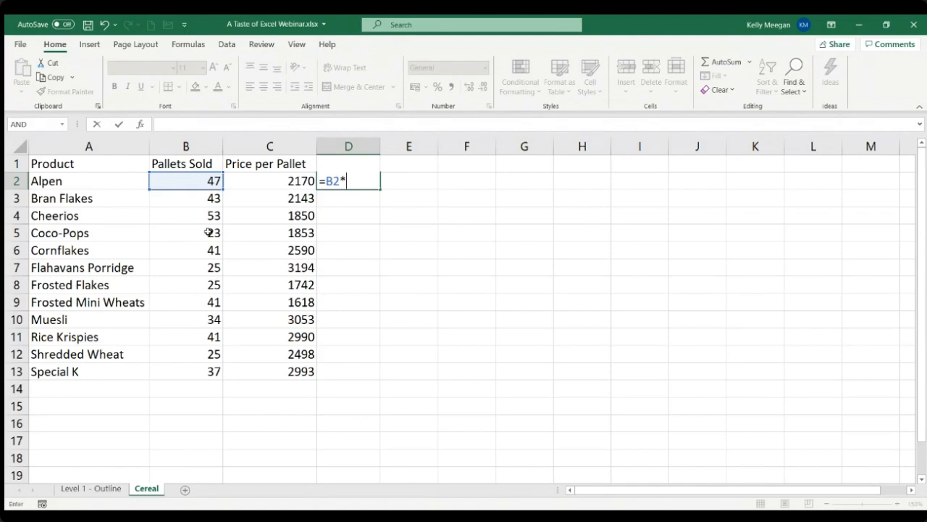
{"action": "left_click", "coordinate": [279, 187]}
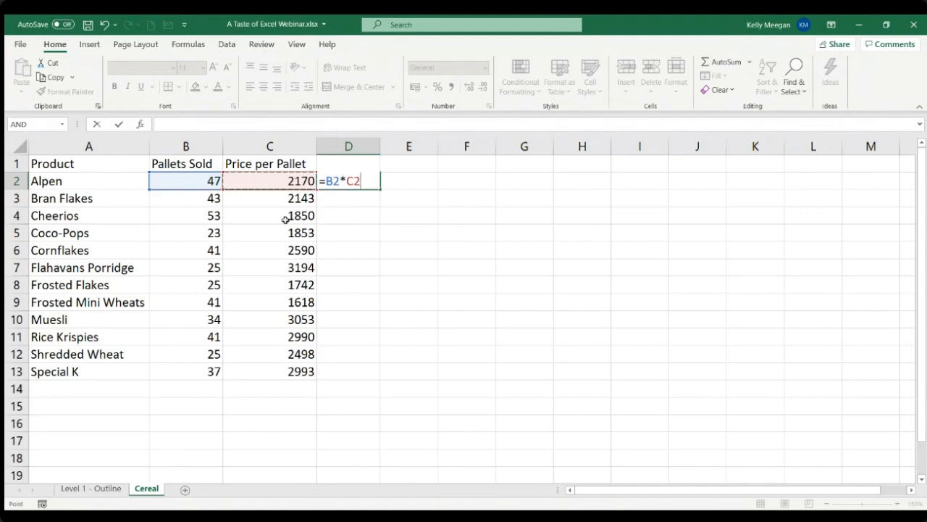
{"action": "key", "text": "ctrl+Return"}
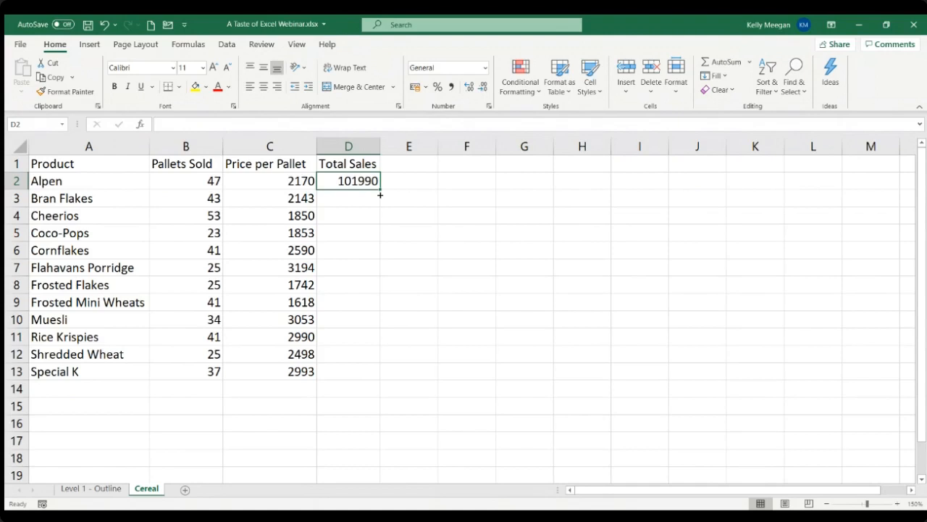
{"action": "left_click_drag", "start_coordinate": [380, 195], "coordinate": [373, 382]}
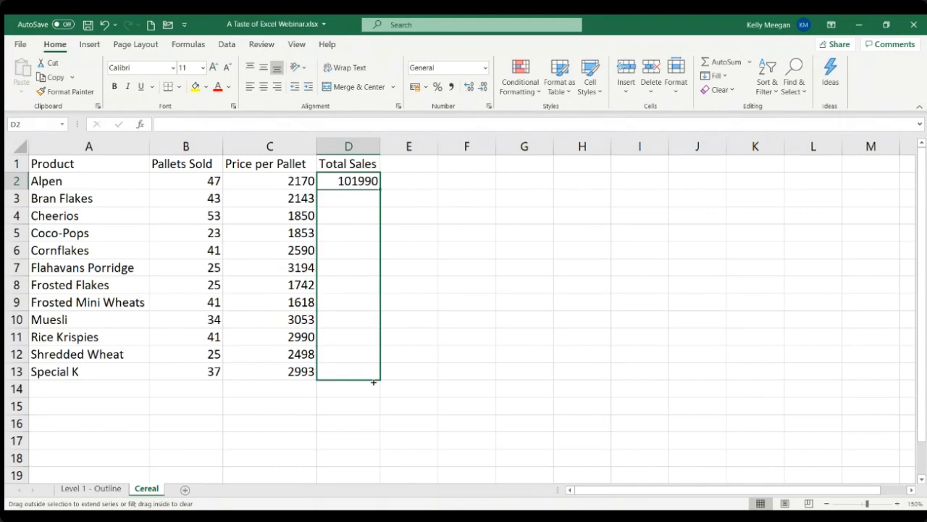
{"action": "left_click_drag", "start_coordinate": [373, 382], "coordinate": [373, 382]}
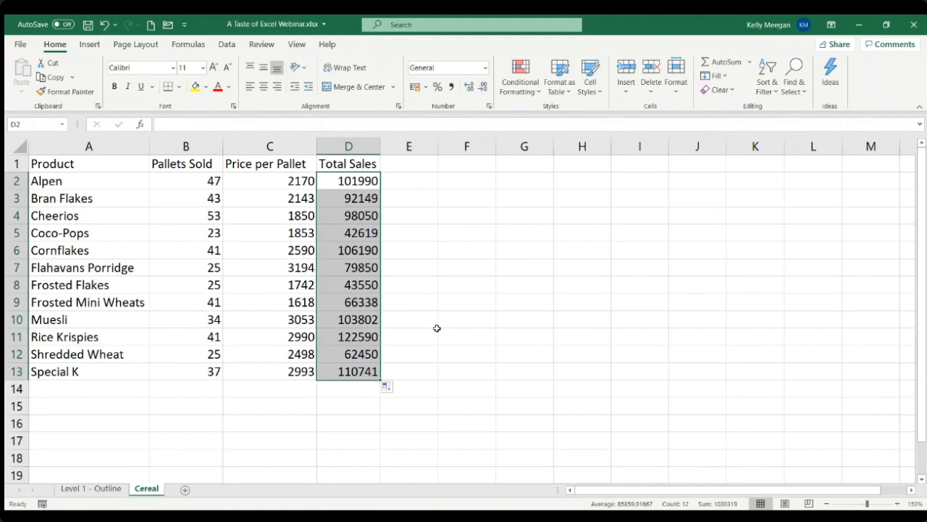
Examine the Total Sales formulas in D2, D3, D4 and D13 to compare their cell references row by row.
{"action": "left_click", "coordinate": [359, 201]}
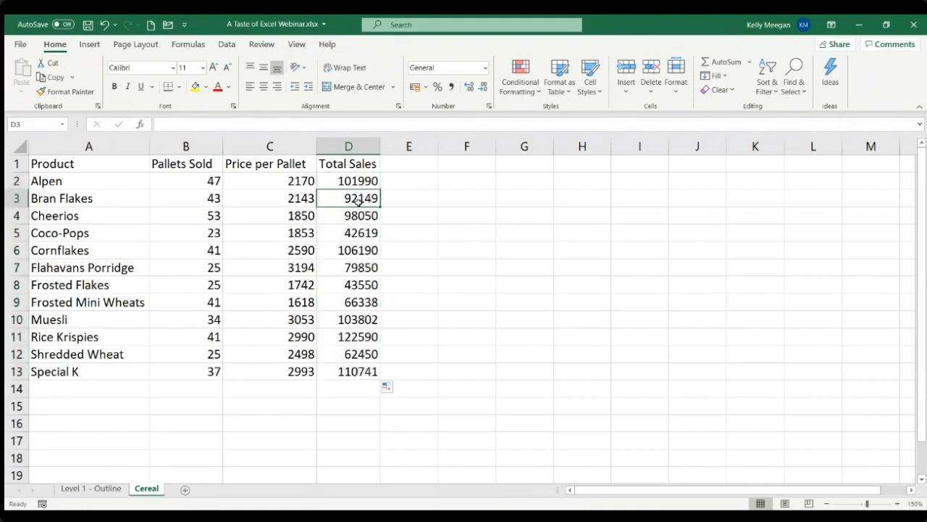
{"action": "left_click", "coordinate": [353, 182]}
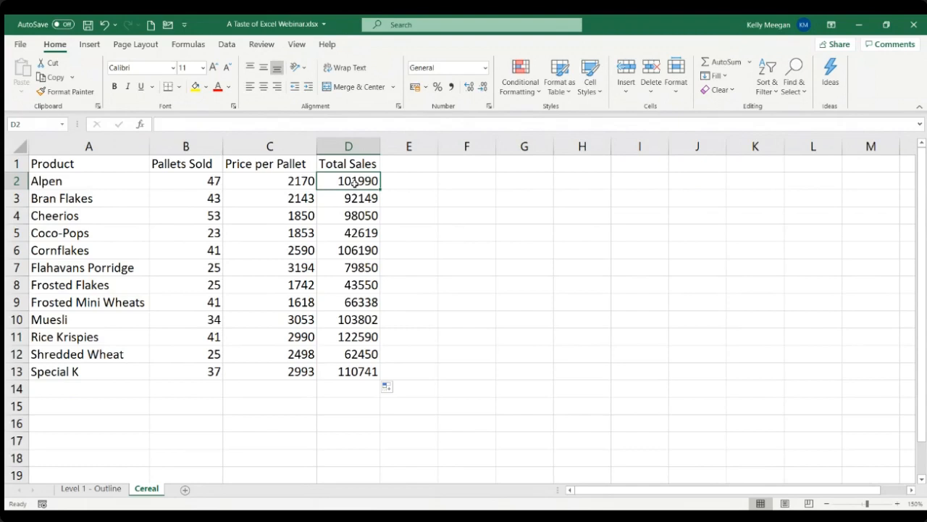
{"action": "left_click", "coordinate": [352, 202]}
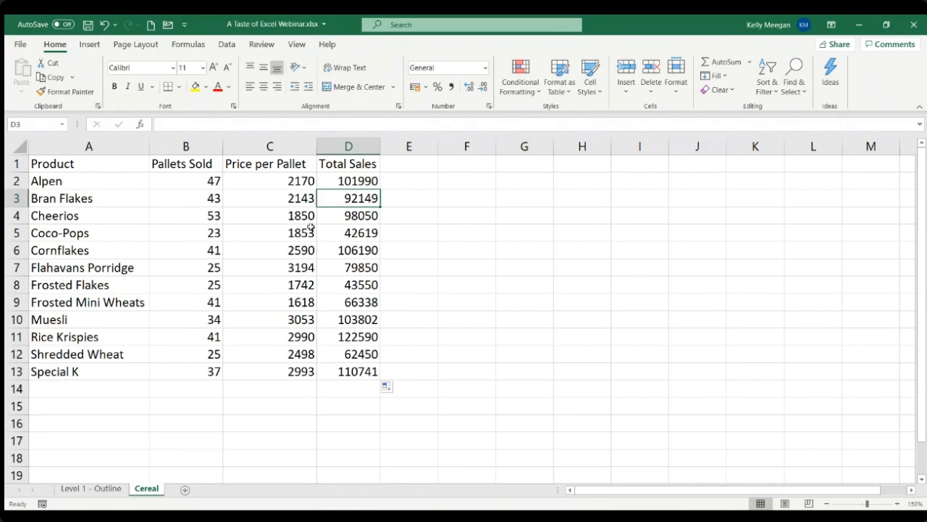
{"action": "left_click", "coordinate": [343, 221]}
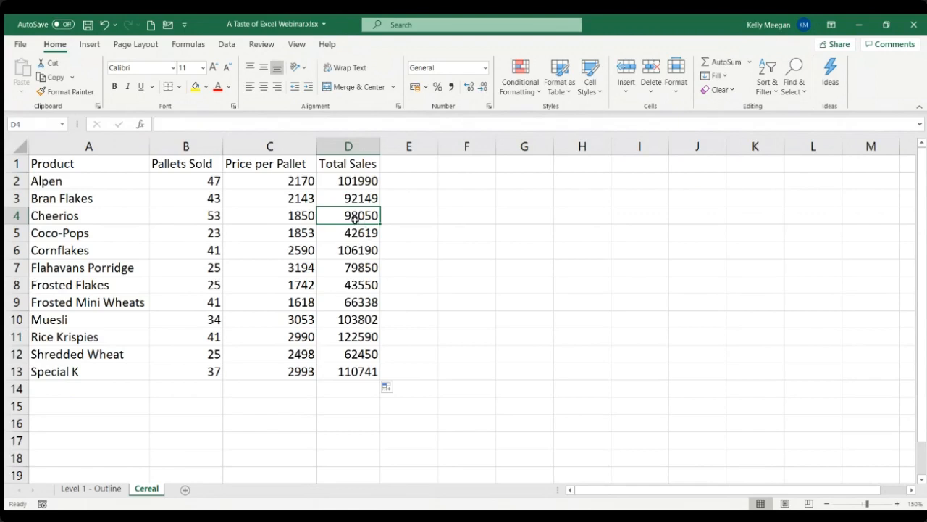
{"action": "left_click", "coordinate": [353, 183]}
{"action": "double_click", "coordinate": [353, 183]}
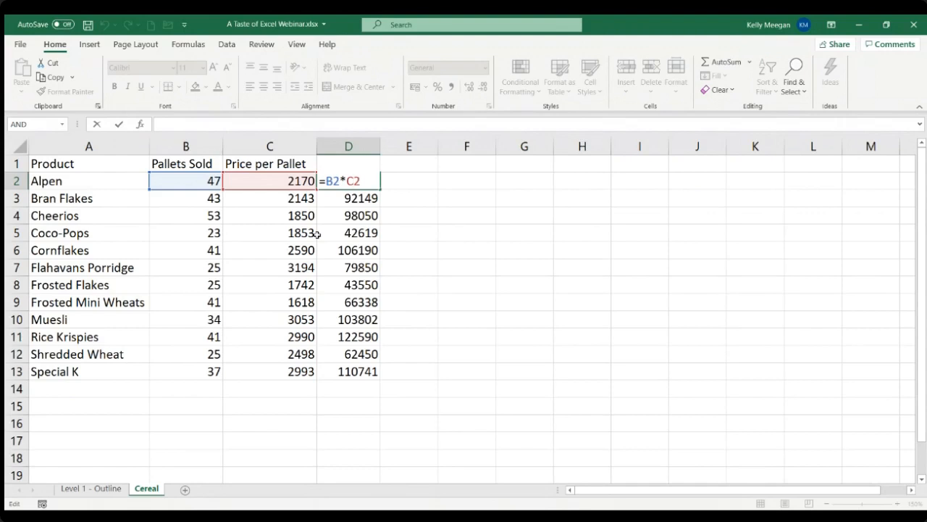
{"action": "key", "text": "Escape"}
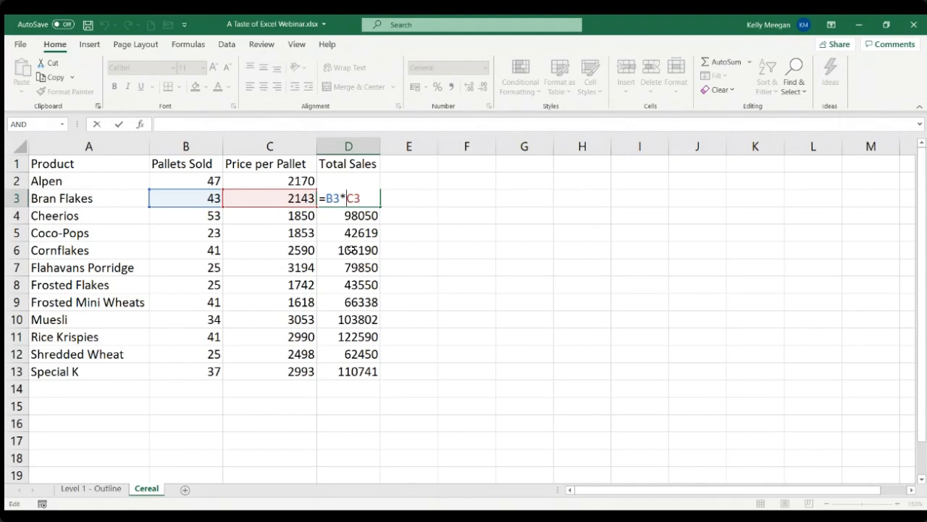
{"action": "key", "text": "ctrl+Return"}
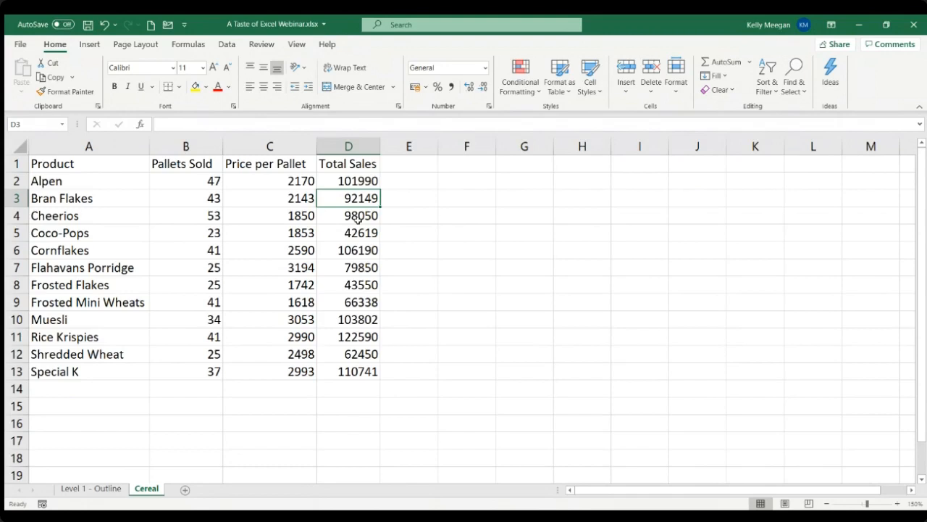
{"action": "double_click", "coordinate": [360, 219]}
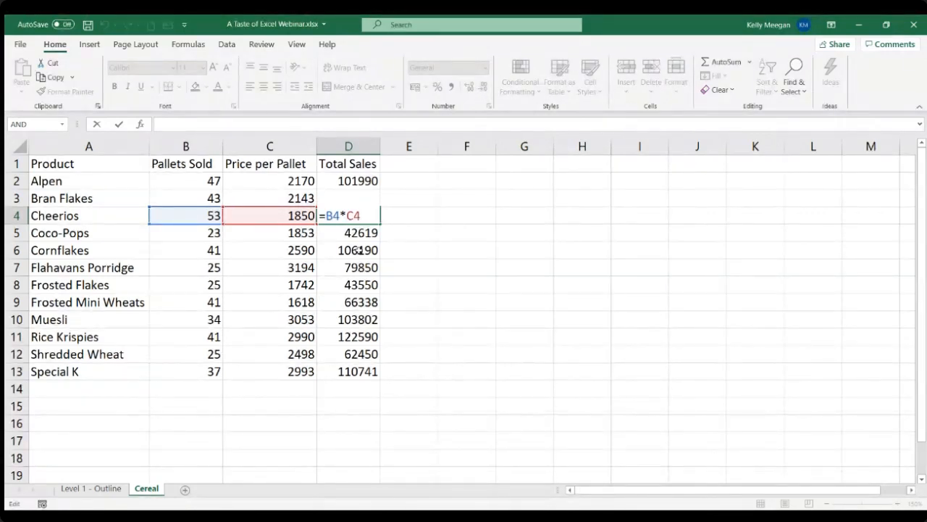
{"action": "key", "text": "ctrl+Return"}
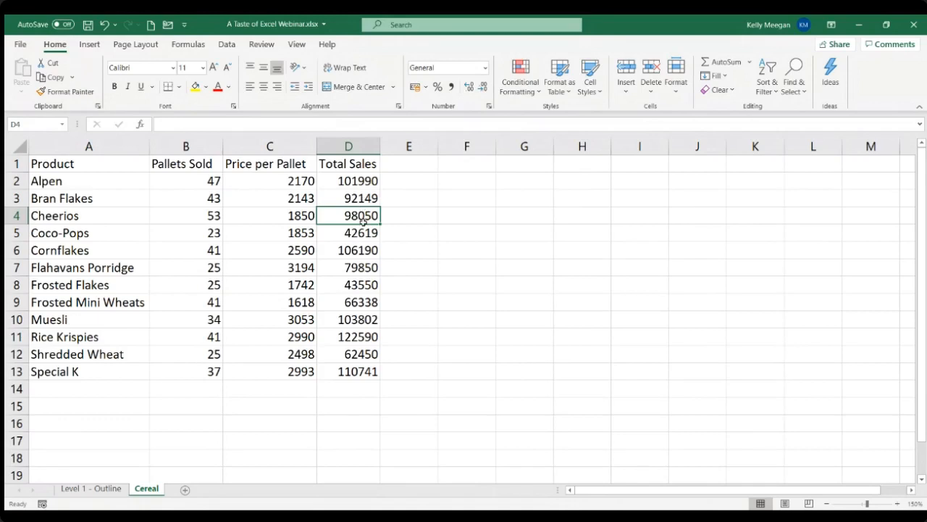
{"action": "double_click", "coordinate": [356, 378]}
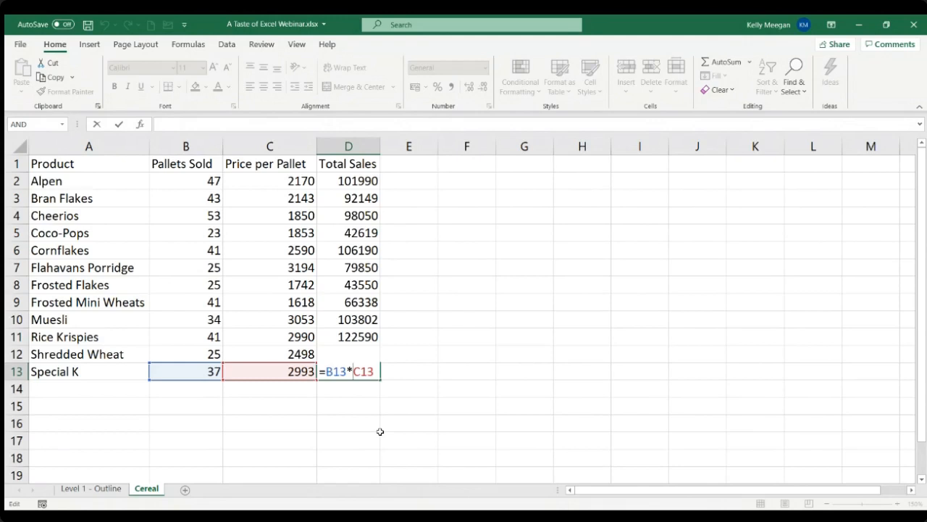
{"action": "key", "text": "ctrl+Return"}
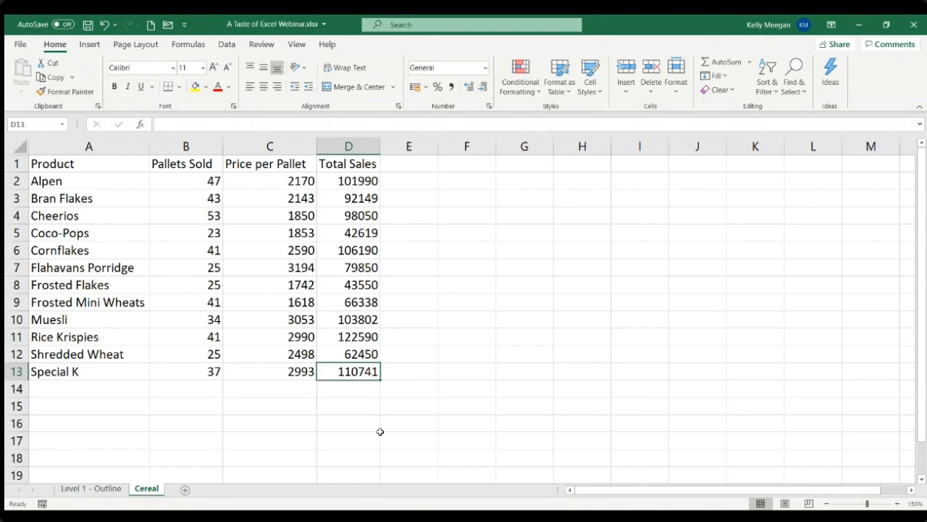
{"action": "left_click", "coordinate": [366, 395]}
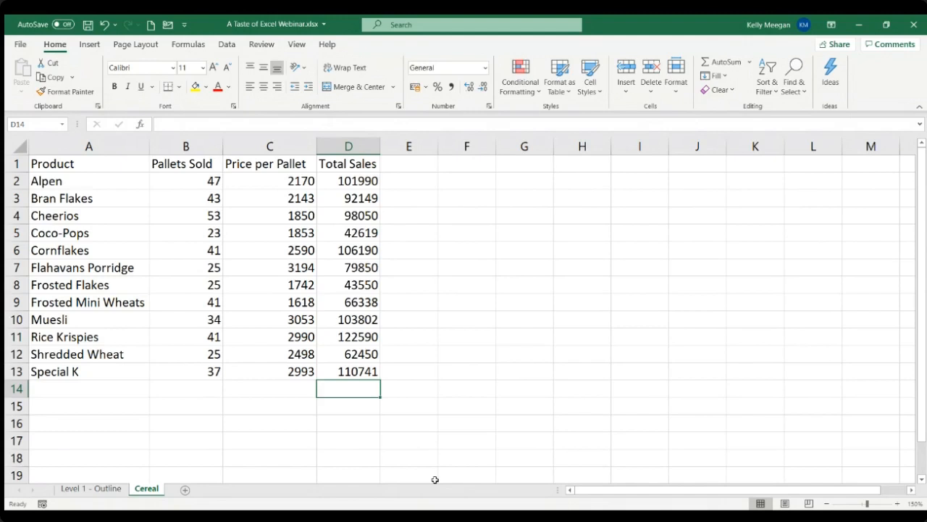
{"action": "type", "text": "="}
{"action": "left_click", "coordinate": [357, 183]}
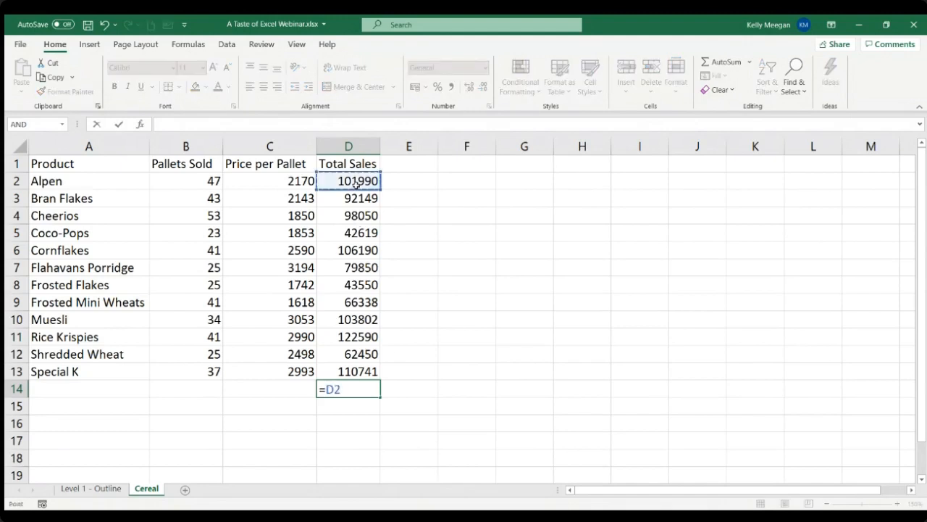
{"action": "type", "text": "+"}
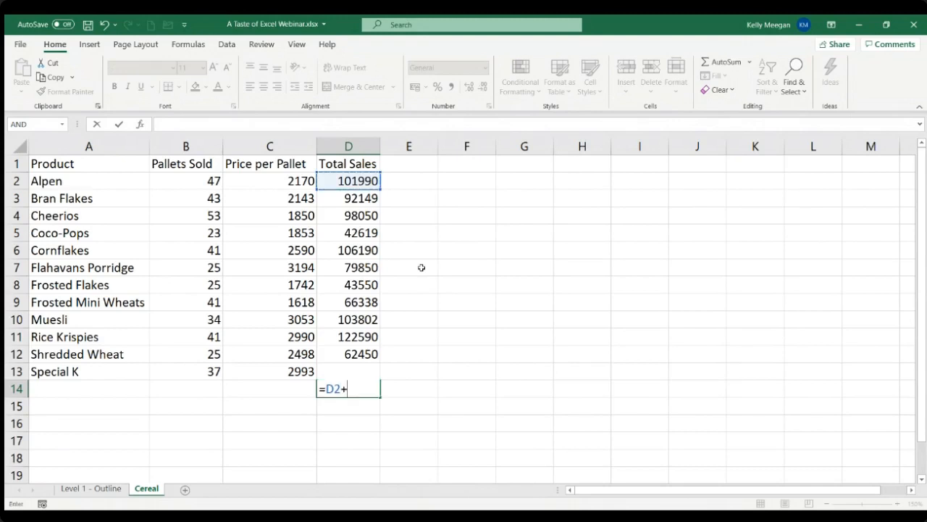
{"action": "left_click", "coordinate": [358, 200]}
{"action": "type", "text": "+"}
{"action": "left_click", "coordinate": [370, 221]}
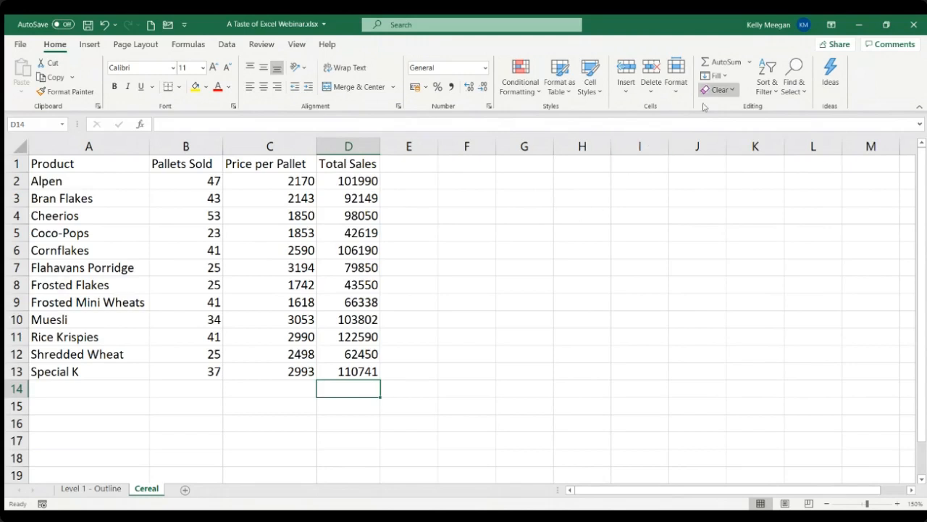
Use AutoSum to total the sales in D14 with the formula =SUM(D2:D13).
{"action": "left_click", "coordinate": [724, 62]}
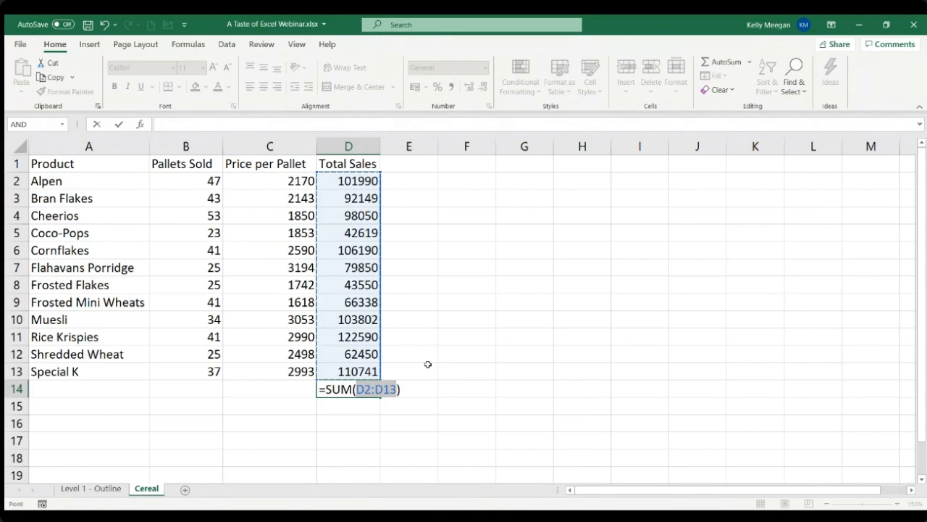
{"action": "key", "text": "ctrl+Return"}
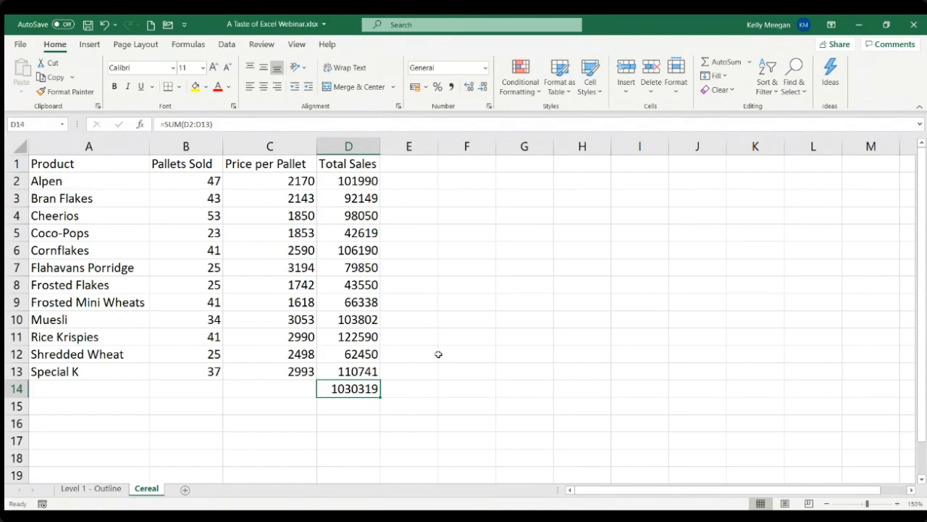
Insert an automatic average in D15 and correct its range so the formula is =AVERAGE(D2:D13).
{"action": "left_click", "coordinate": [356, 413]}
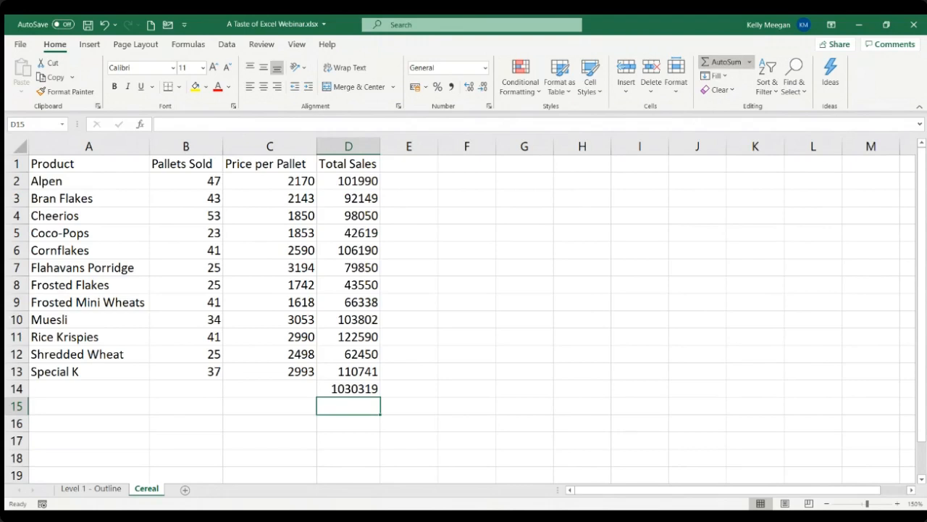
{"action": "left_click", "coordinate": [741, 105]}
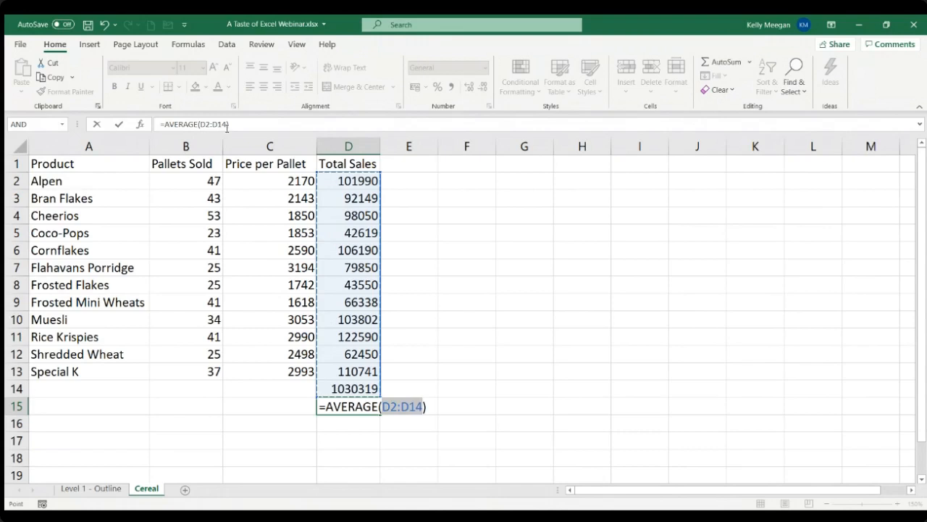
{"action": "left_click", "coordinate": [227, 127]}
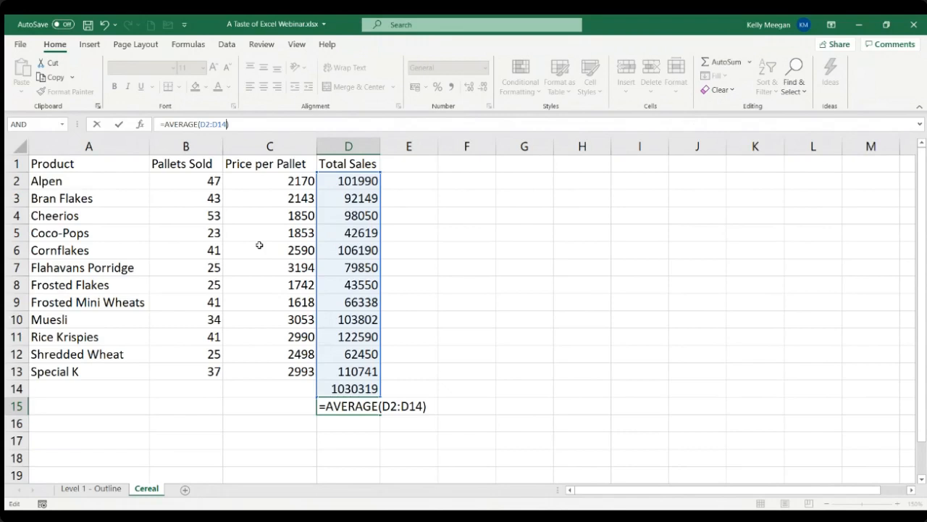
{"action": "key", "text": "BackSpace"}
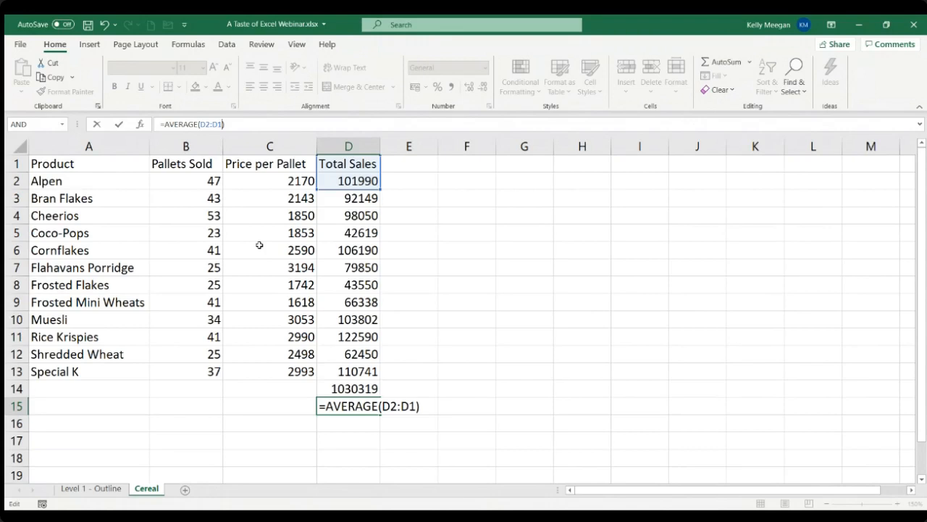
{"action": "type", "text": "3"}
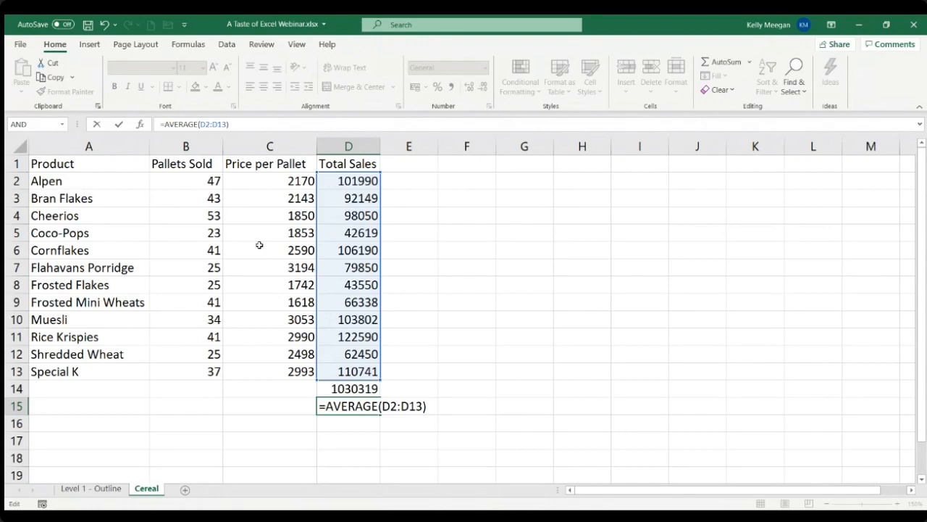
{"action": "key", "text": "ctrl+Return"}
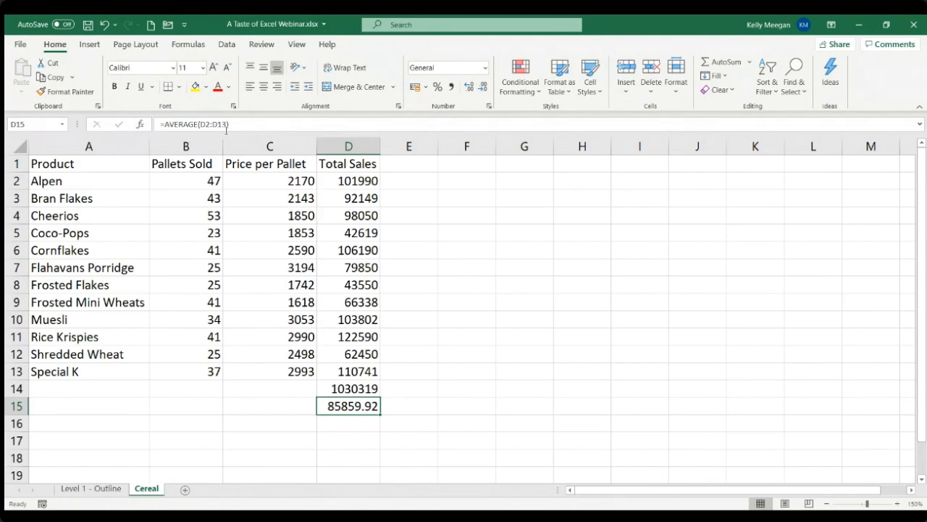
Delete the end reference of the AVERAGE formula in D15 and re-enter it as D13.
{"action": "left_click", "coordinate": [226, 126]}
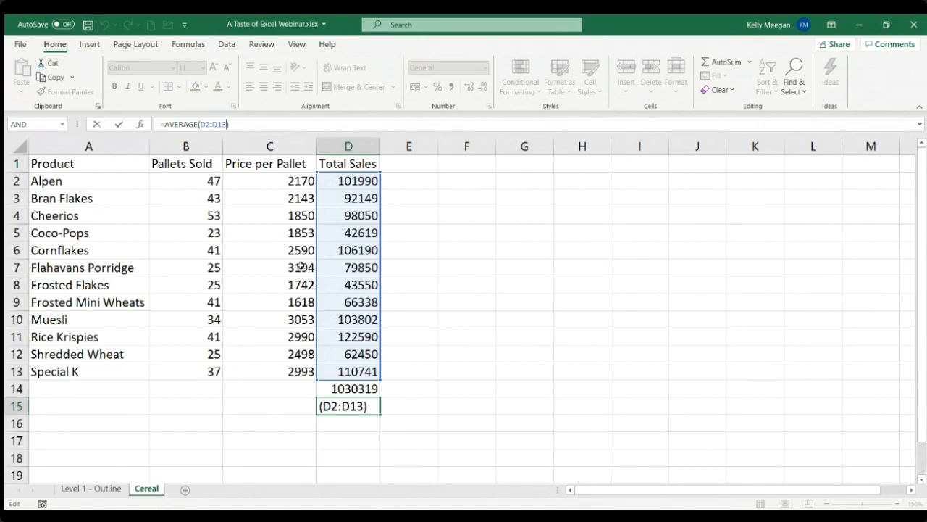
{"action": "key", "text": "BackSpace"}
{"action": "key", "text": "BackSpace"}
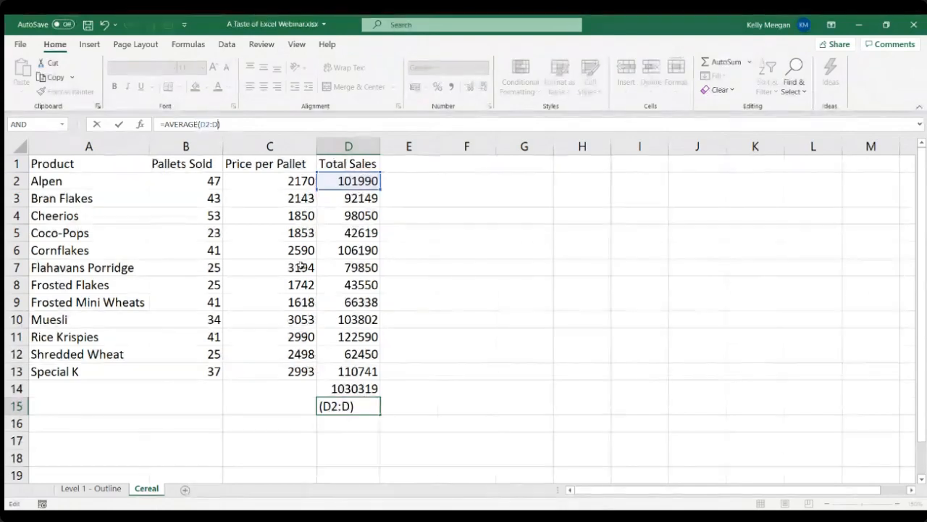
{"action": "type", "text": "13"}
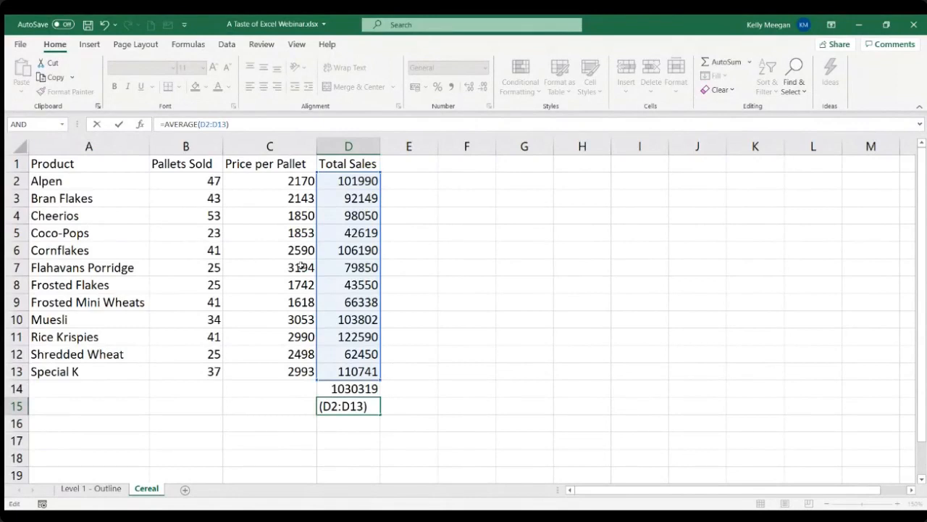
{"action": "key", "text": "BackSpace"}
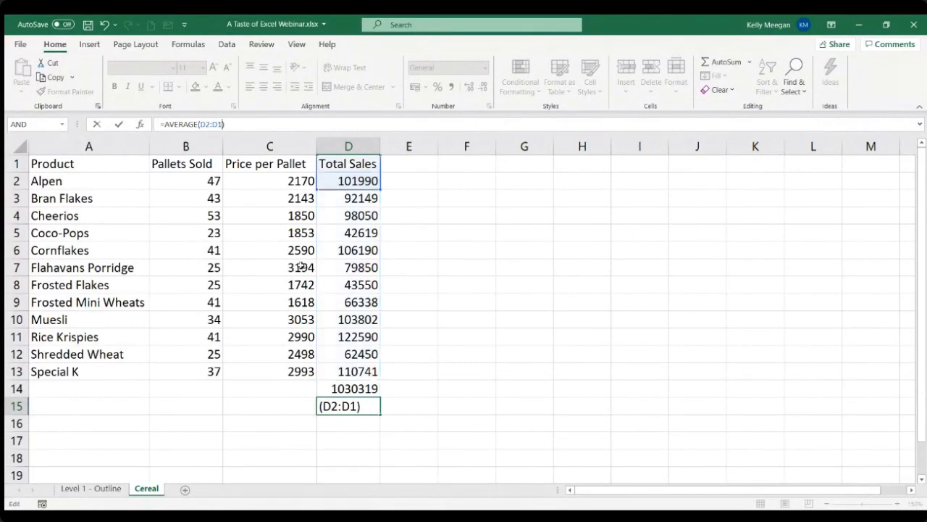
{"action": "key", "text": "BackSpace"}
{"action": "key", "text": "BackSpace"}
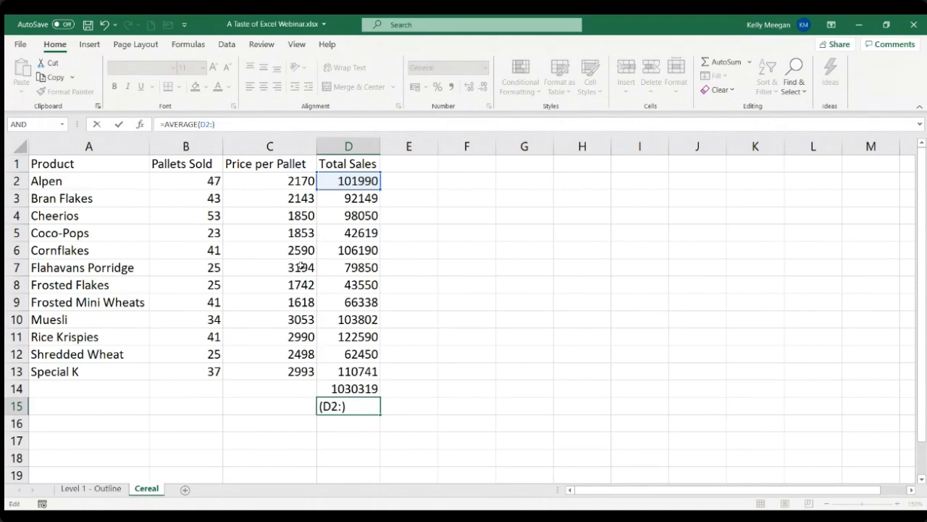
{"action": "type", "text": "d13"}
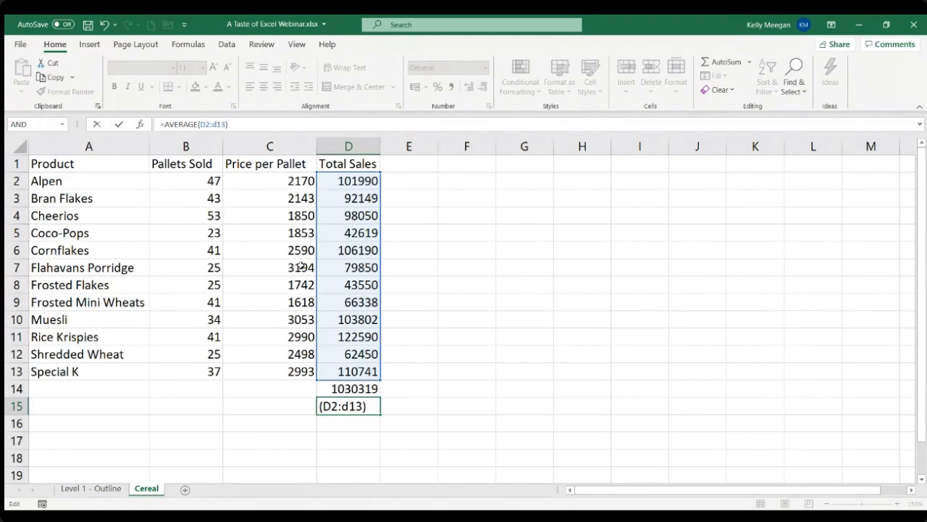
{"action": "key", "text": "ctrl+Return"}
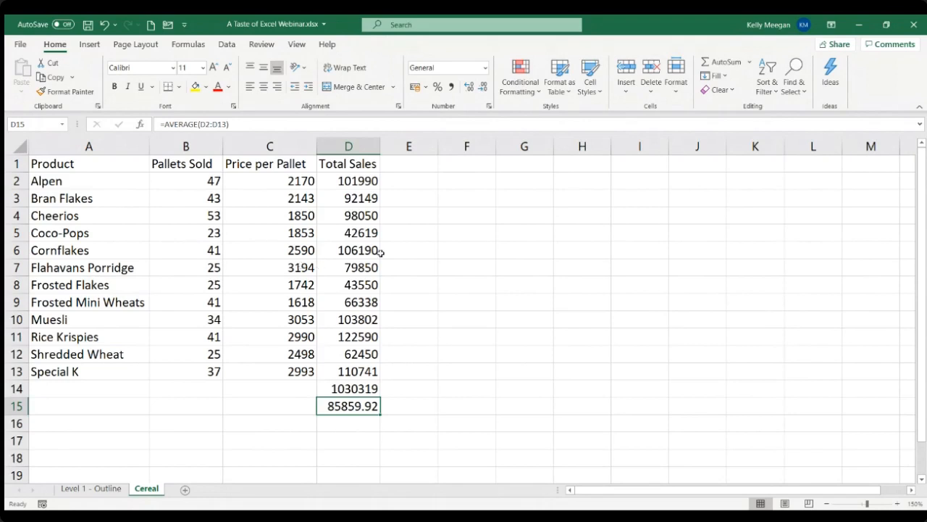
Label H5 as Total and use AutoSum in I5 with the range corrected so the formula is =SUM(D2:D13).
{"action": "left_click", "coordinate": [583, 237]}
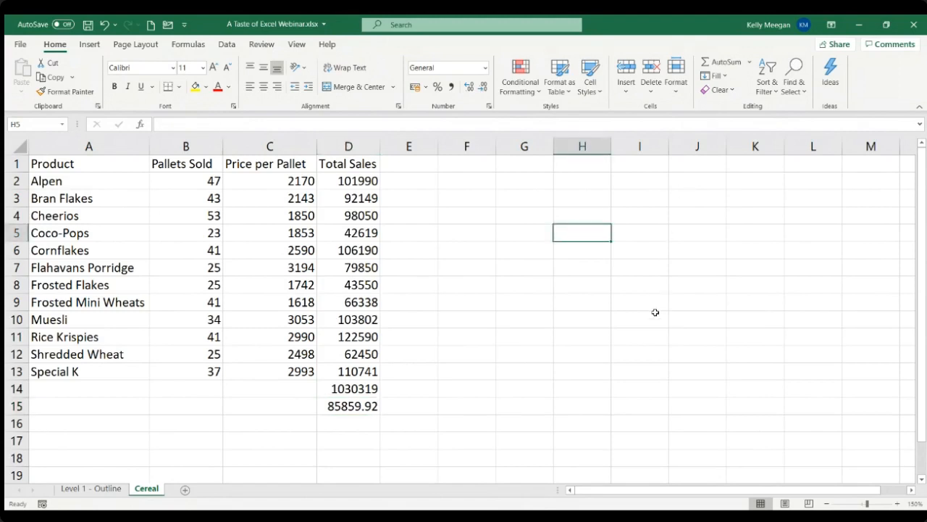
{"action": "type", "text": "Total"}
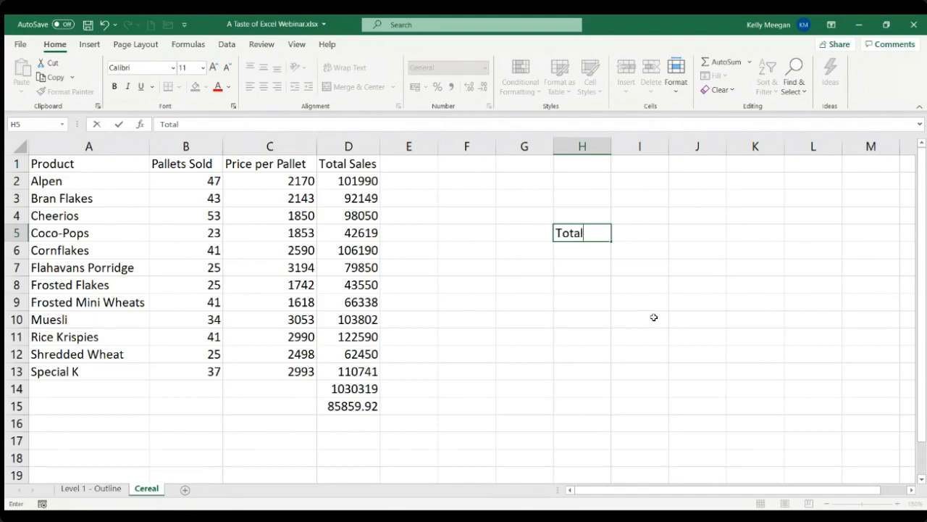
{"action": "left_click", "coordinate": [654, 240]}
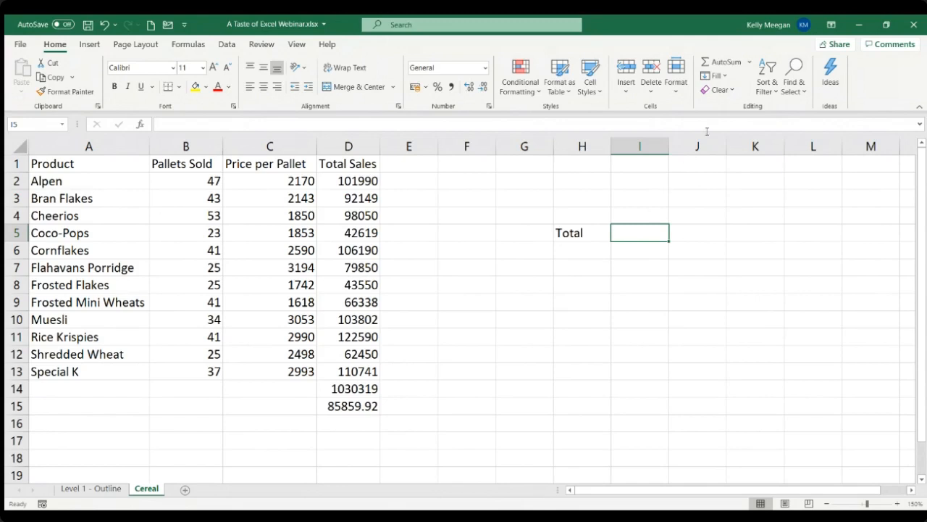
{"action": "left_click", "coordinate": [726, 64]}
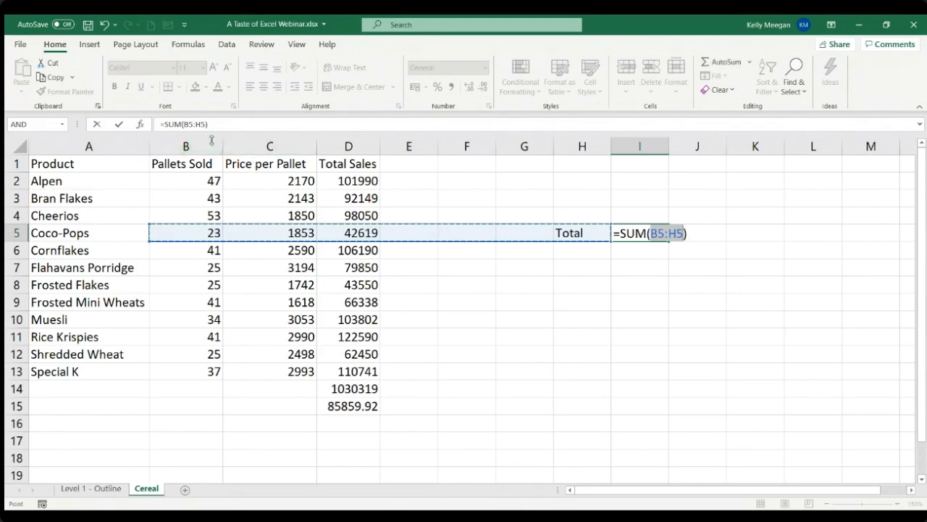
{"action": "left_click_drag", "start_coordinate": [206, 128], "coordinate": [185, 127]}
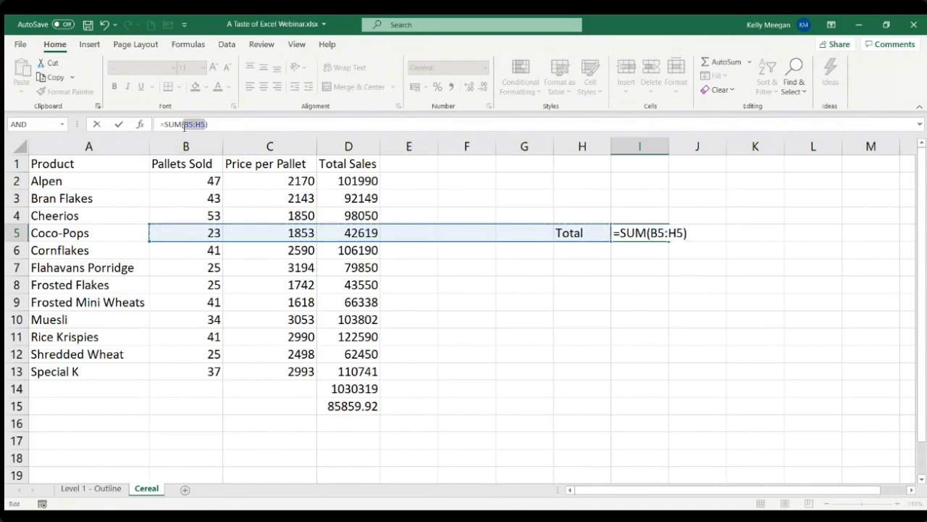
{"action": "type", "text": "d"}
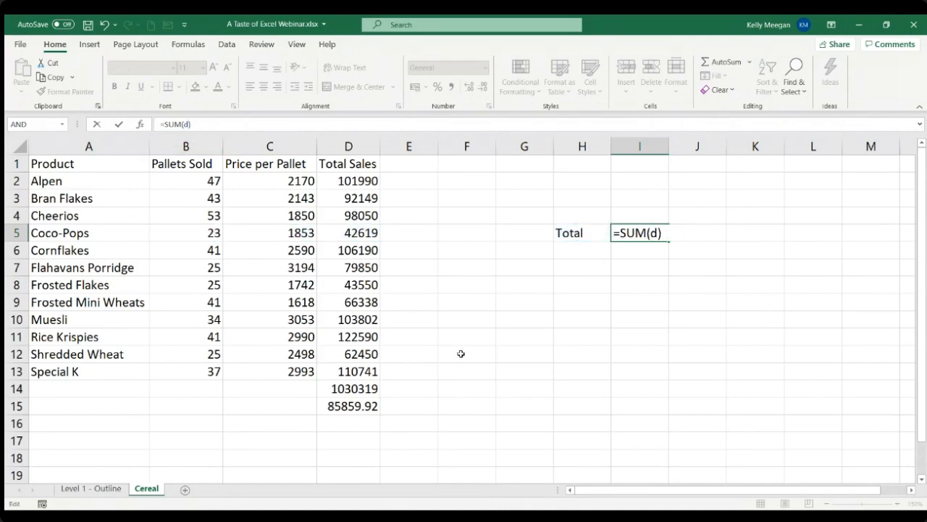
{"action": "type", "text": "2:"}
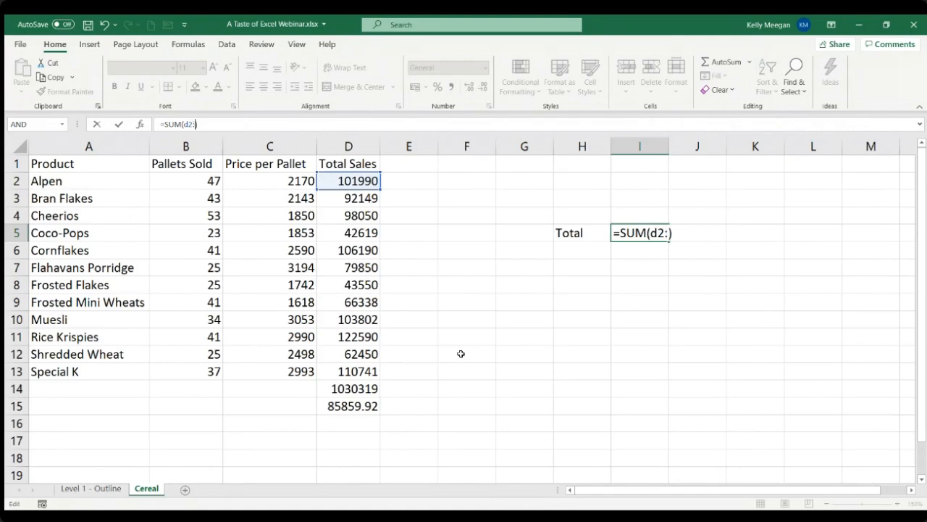
{"action": "type", "text": "d13"}
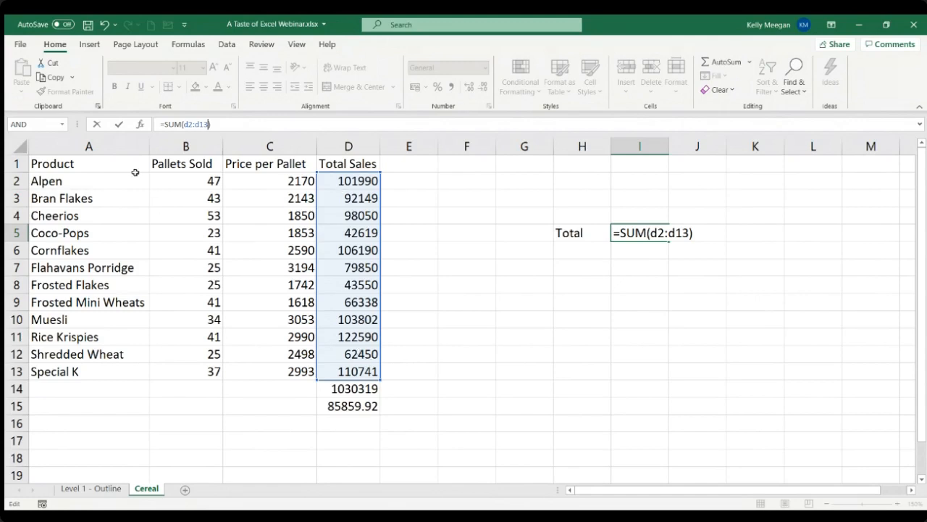
{"action": "left_click", "coordinate": [119, 131]}
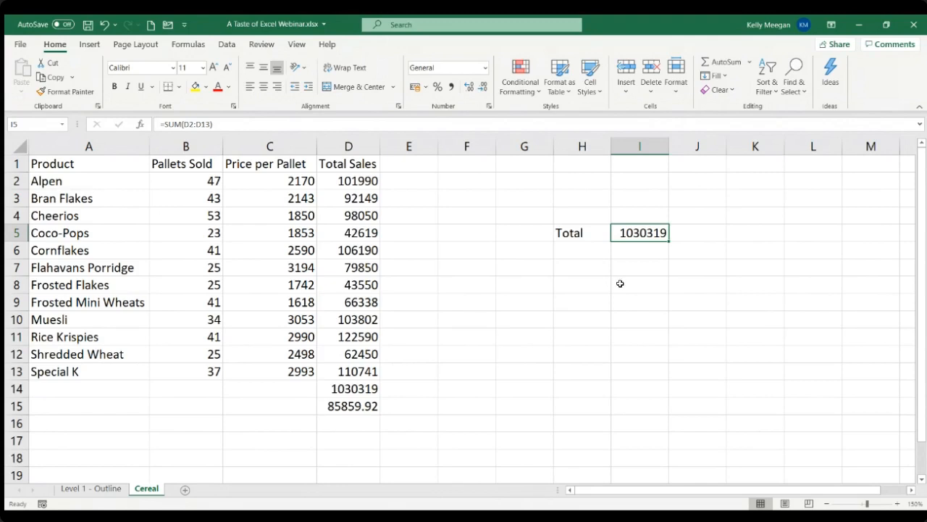
Label H6 as Average and insert an automatic average in I6 over the range D2:D13.
{"action": "left_click", "coordinate": [590, 249]}
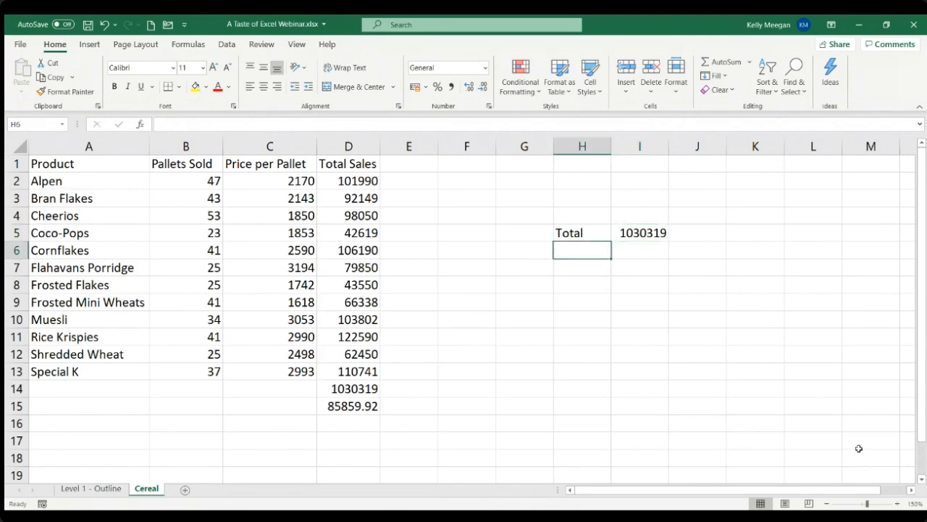
{"action": "type", "text": "Average"}
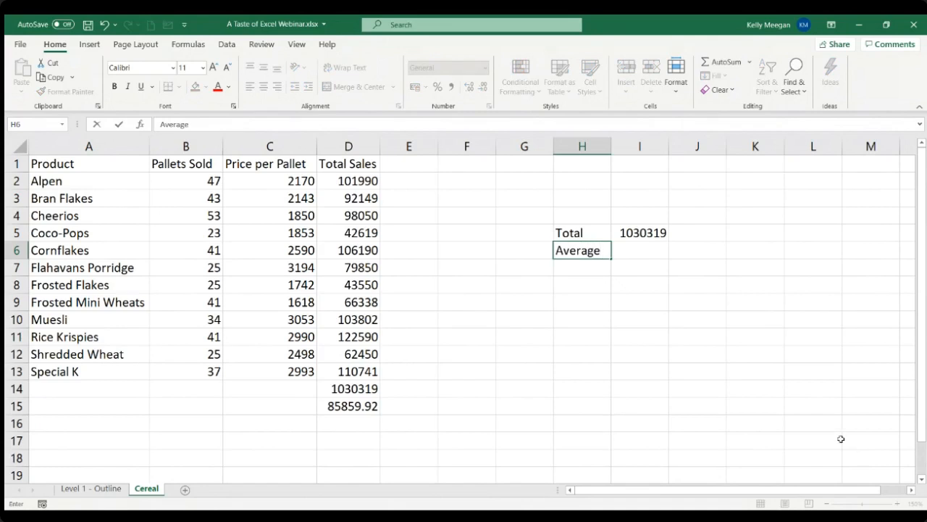
{"action": "left_click", "coordinate": [656, 254]}
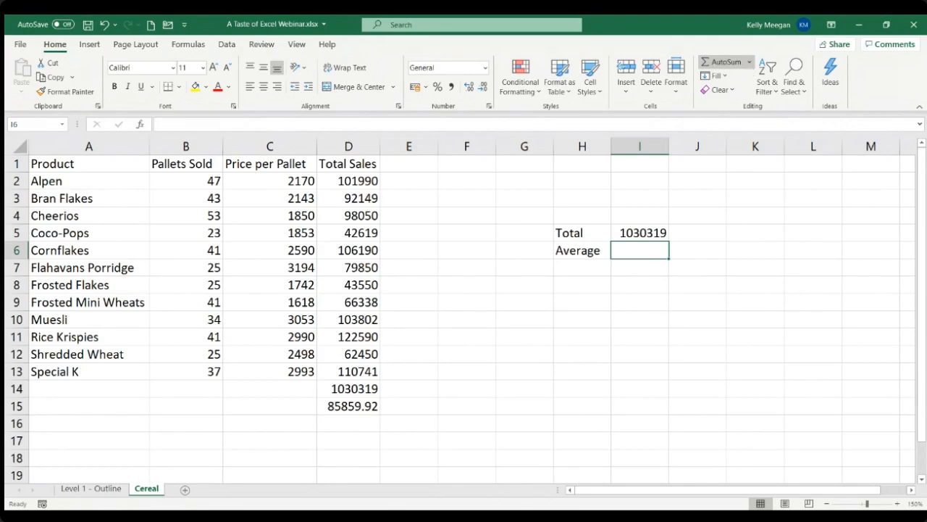
{"action": "left_click", "coordinate": [747, 96]}
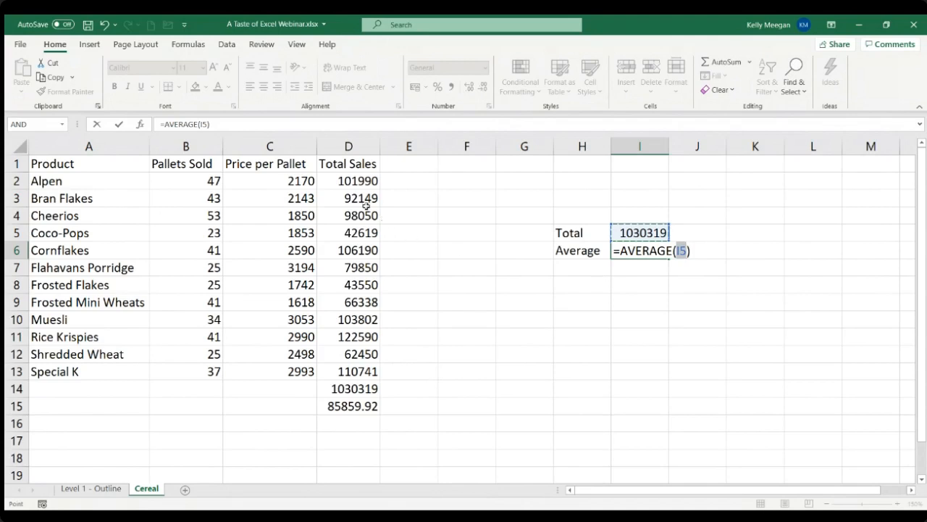
{"action": "left_click_drag", "start_coordinate": [351, 184], "coordinate": [345, 372]}
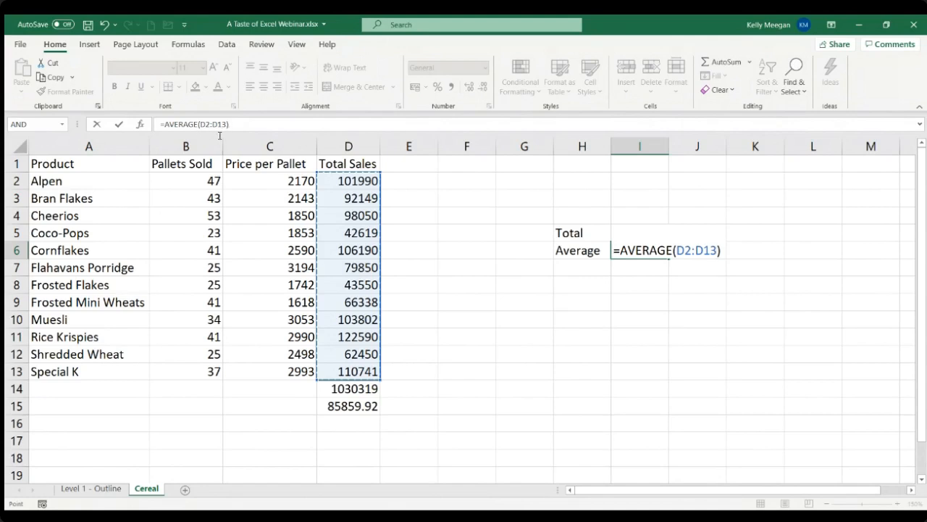
{"action": "left_click", "coordinate": [118, 124]}
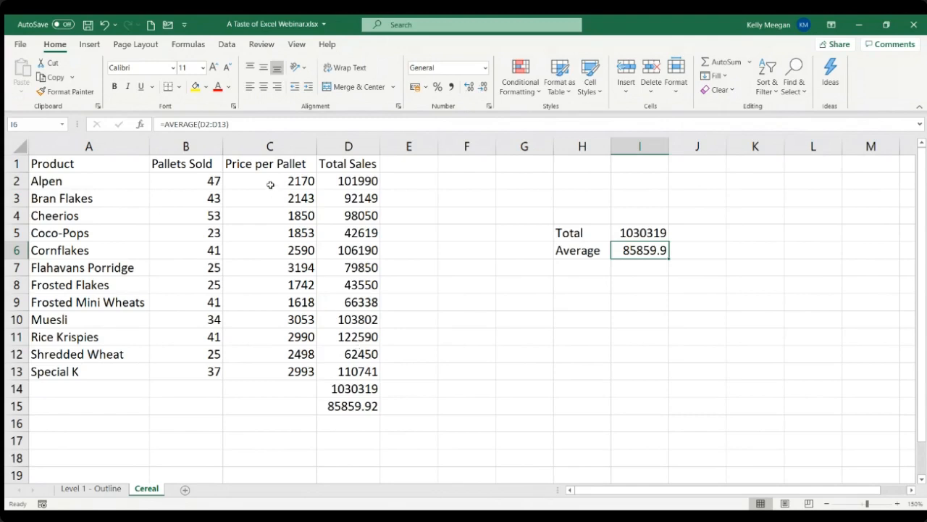
Apply the euro Accounting number format to the pallet prices in C2:C13.
{"action": "left_click_drag", "start_coordinate": [270, 185], "coordinate": [261, 374]}
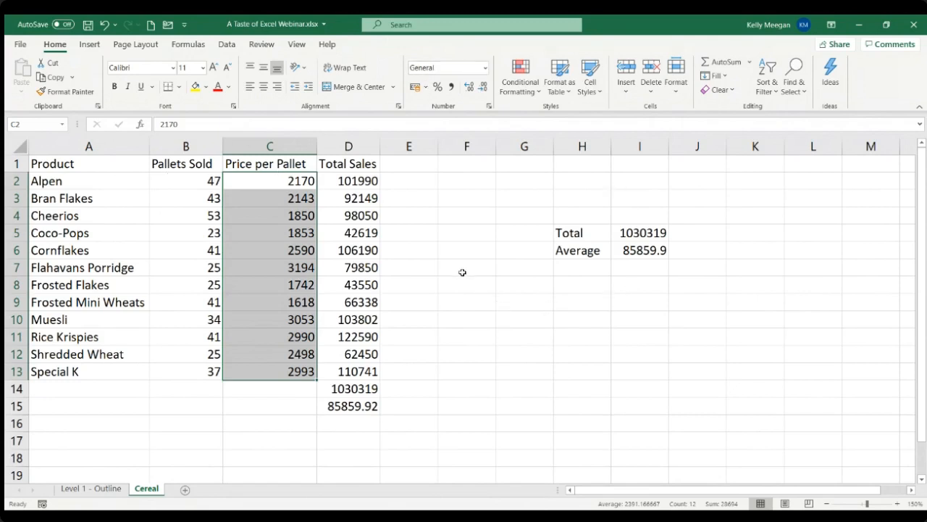
{"action": "left_click", "coordinate": [416, 94]}
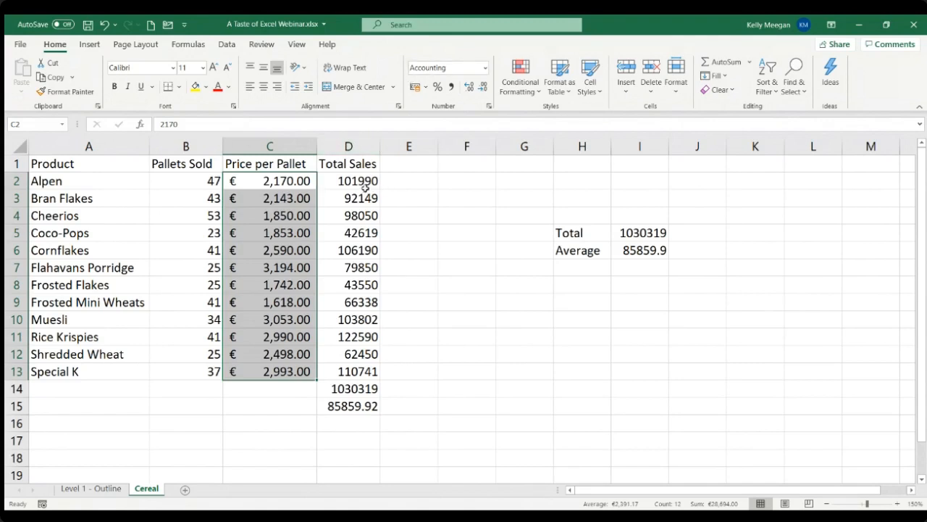
{"action": "left_click", "coordinate": [404, 187]}
{"action": "left_click", "coordinate": [349, 187]}
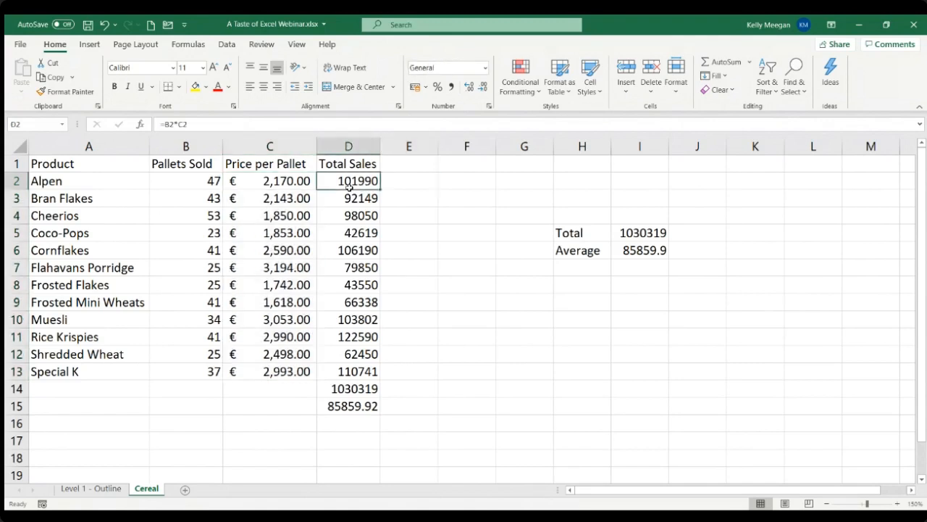
{"action": "left_click", "coordinate": [182, 187]}
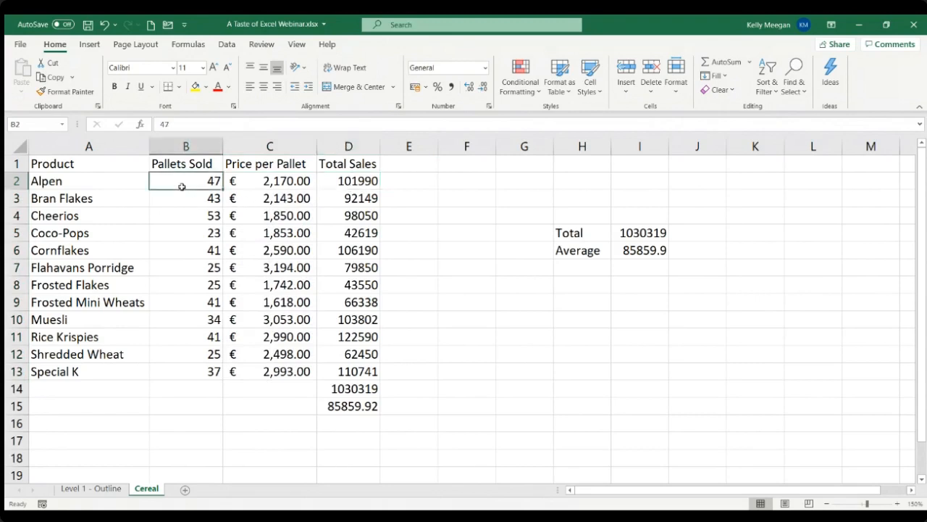
{"action": "left_click", "coordinate": [261, 188]}
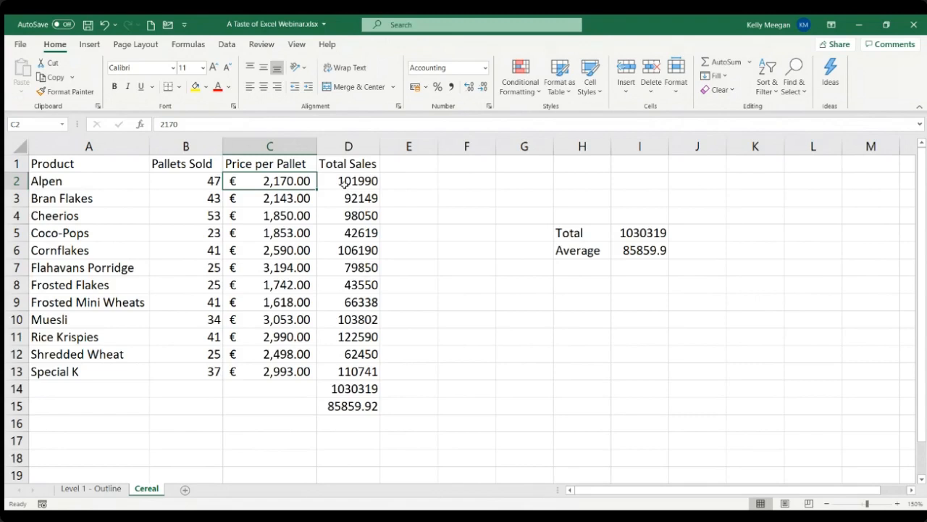
Format the Total Sales values in D2:D15 as Currency.
{"action": "left_click_drag", "start_coordinate": [345, 183], "coordinate": [345, 406]}
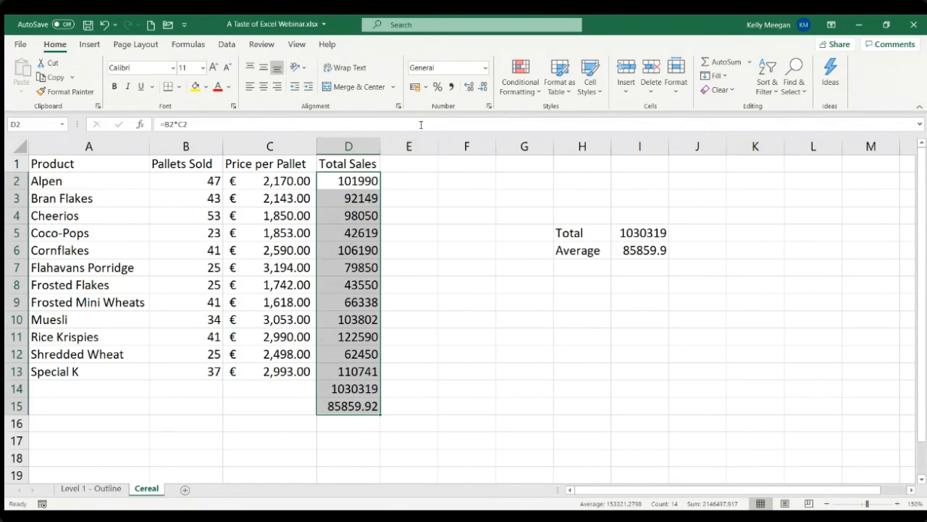
{"action": "left_click", "coordinate": [487, 76]}
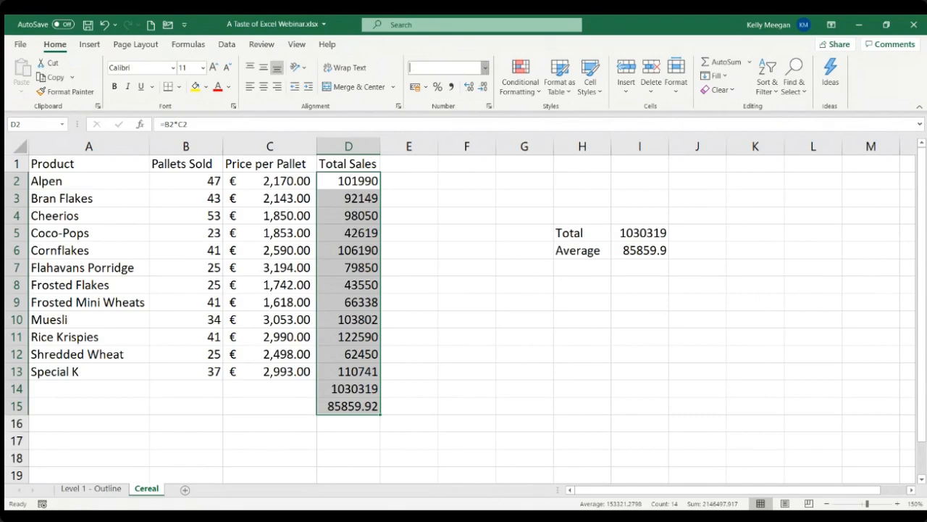
{"action": "left_click", "coordinate": [457, 150]}
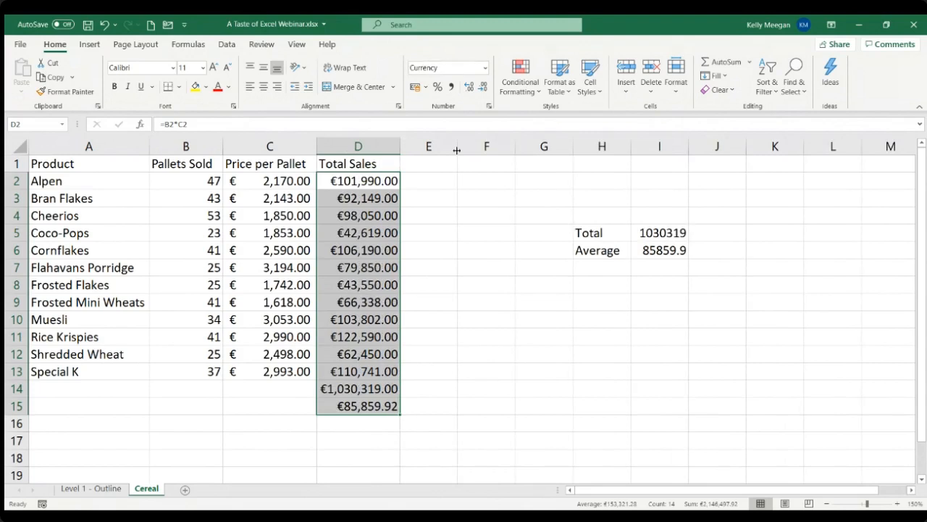
Apply the euro Accounting number format to the Total Sales values in D2:D15.
{"action": "left_click", "coordinate": [365, 183]}
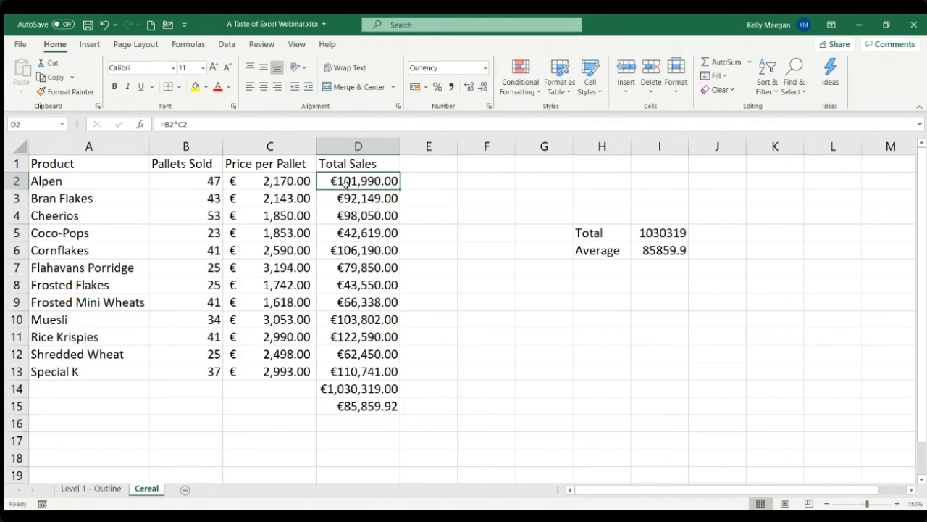
{"action": "left_click_drag", "start_coordinate": [347, 183], "coordinate": [349, 403]}
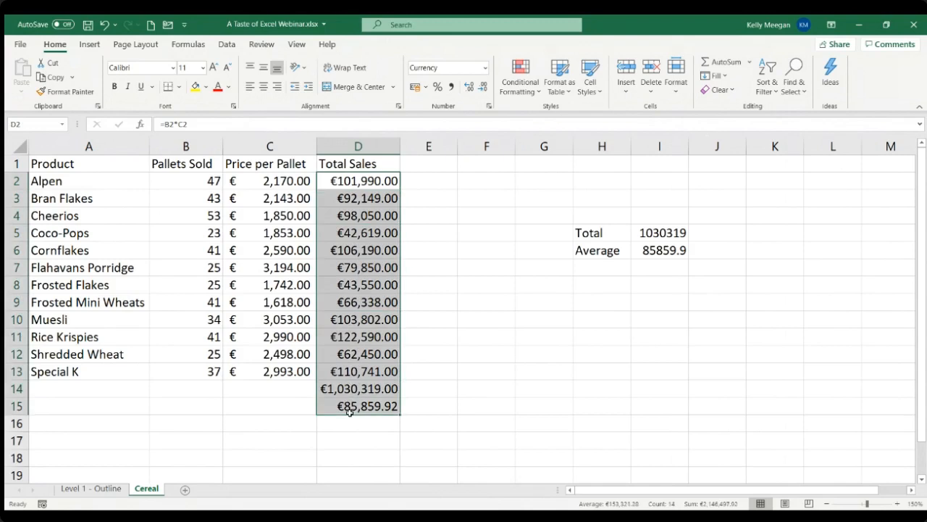
{"action": "left_click", "coordinate": [417, 94]}
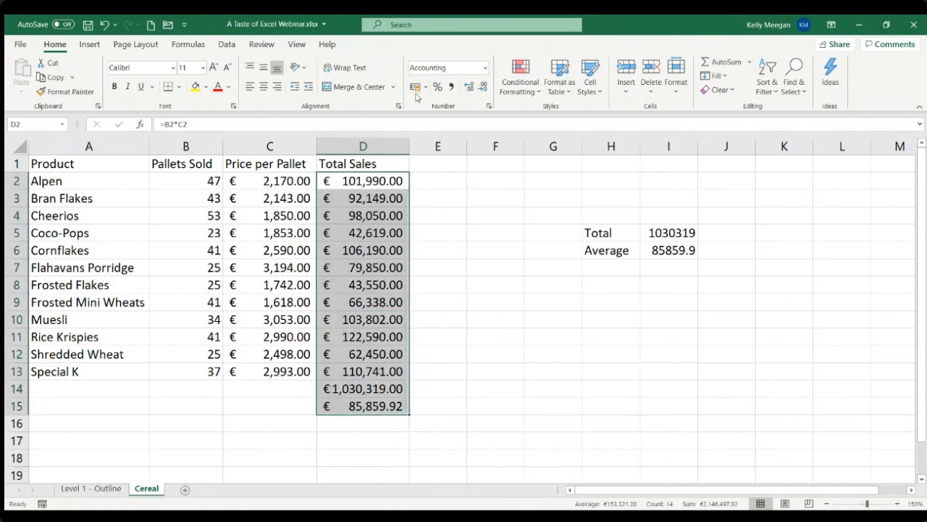
Try the dollar accounting format on the Alpen price in C2 and undo it.
{"action": "left_click", "coordinate": [262, 188]}
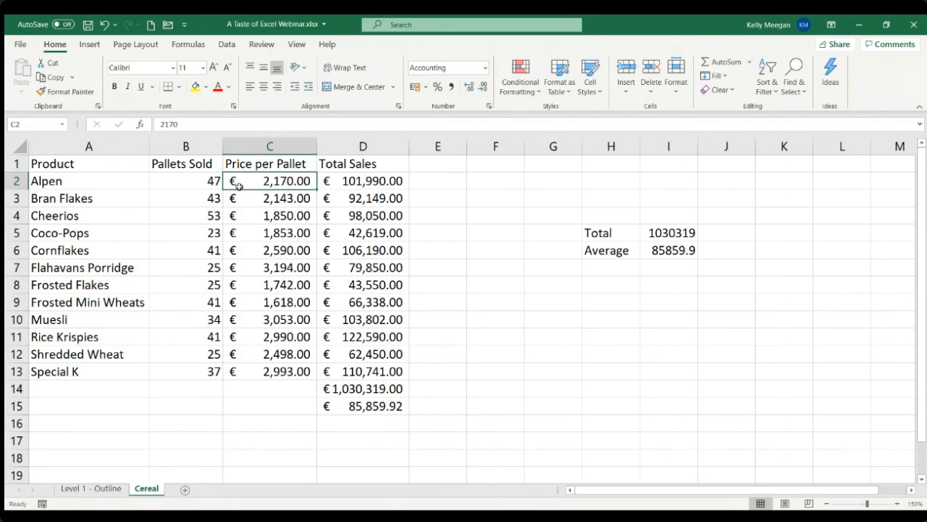
{"action": "left_click", "coordinate": [415, 86]}
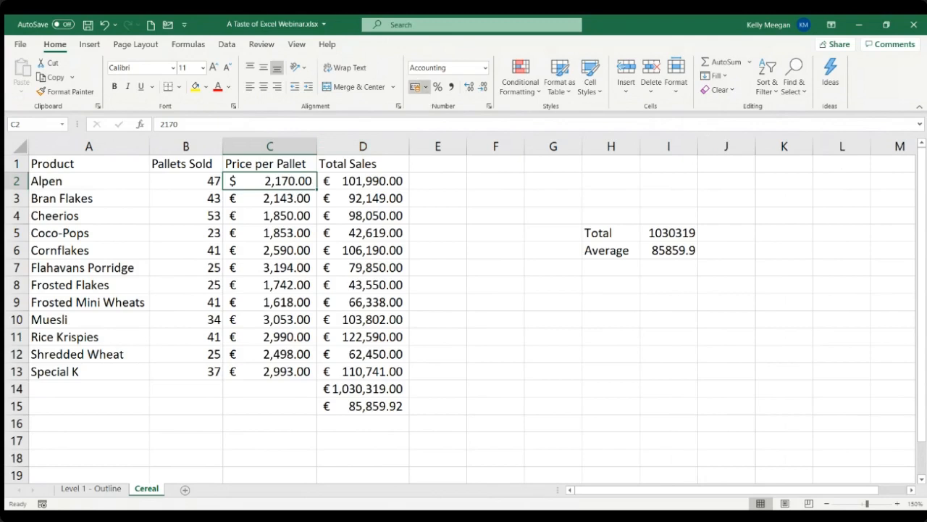
{"action": "key", "text": "ctrl+z"}
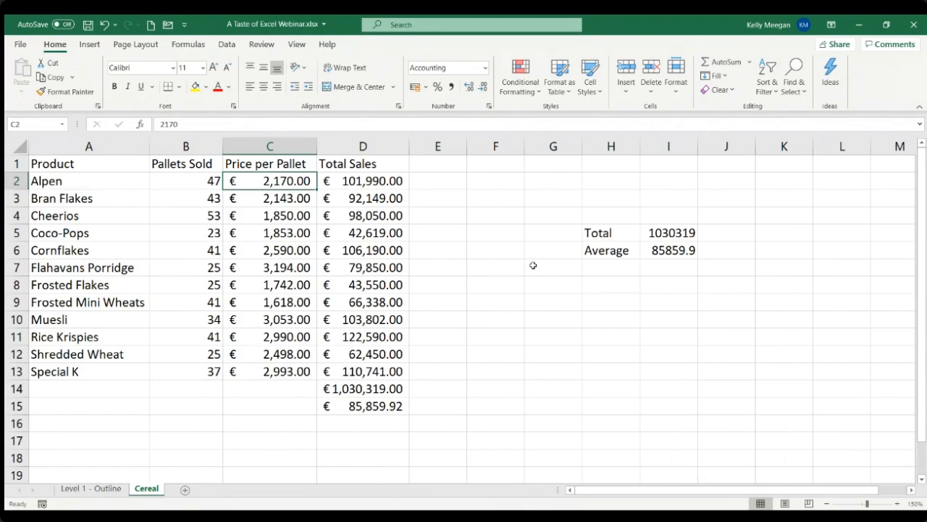
Reset the prices in C2:C13 to the General format and reapply the euro Accounting format.
{"action": "left_click_drag", "start_coordinate": [284, 182], "coordinate": [266, 374]}
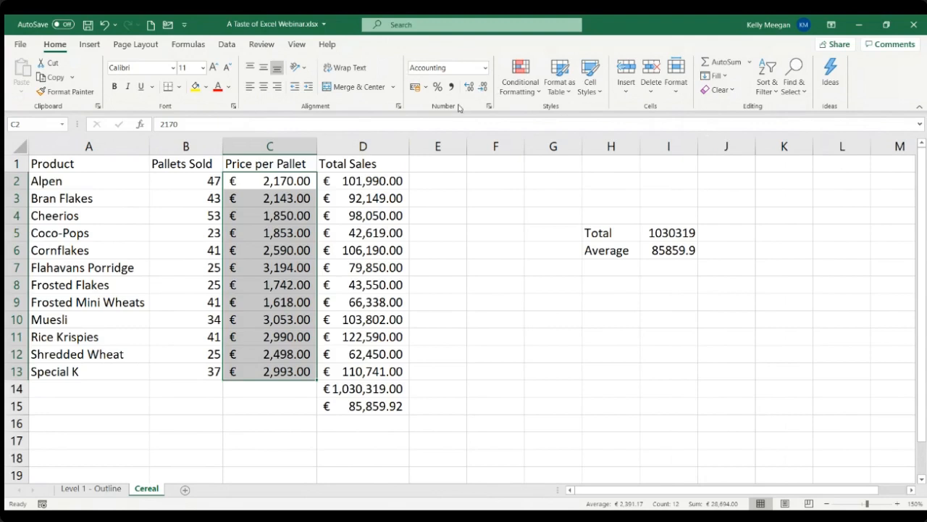
{"action": "left_click", "coordinate": [410, 68]}
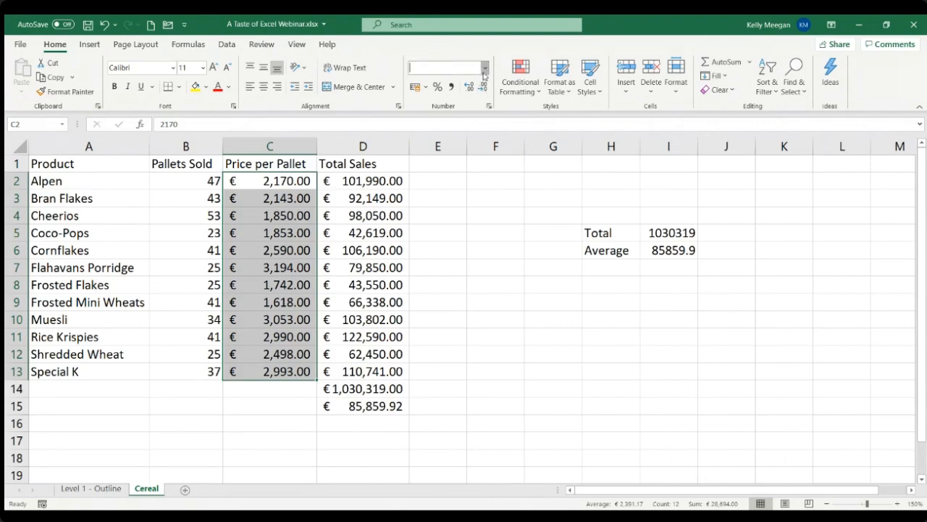
{"action": "key", "text": "Return"}
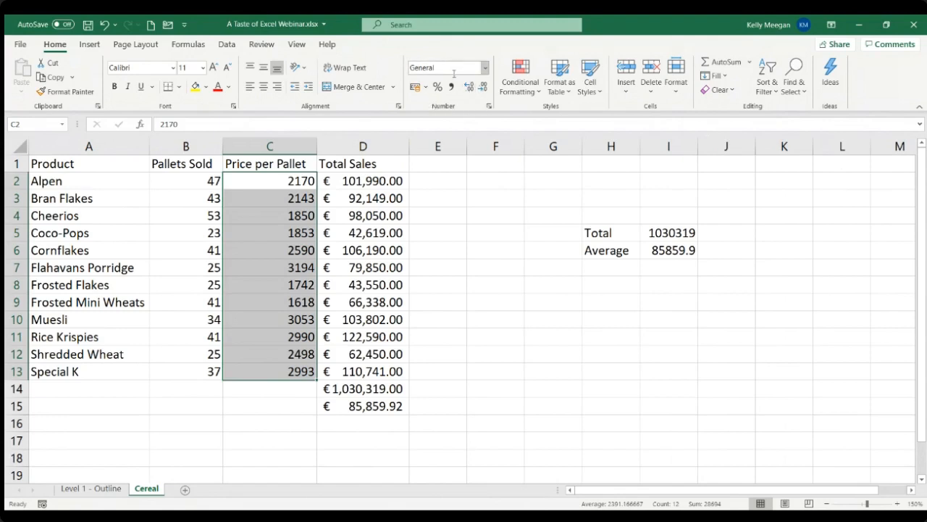
{"action": "left_click", "coordinate": [415, 88]}
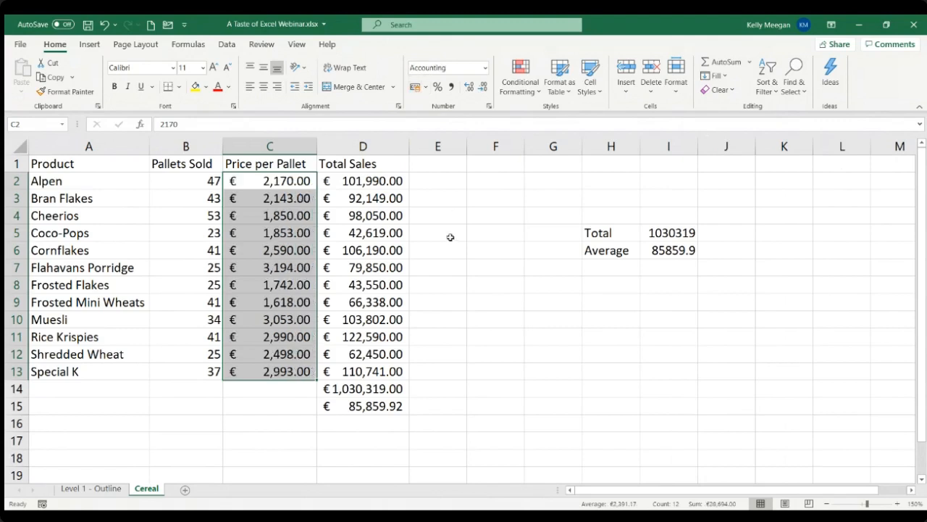
Remove the decimal places from the Total Sales values in D2:D14.
{"action": "left_click", "coordinate": [376, 184]}
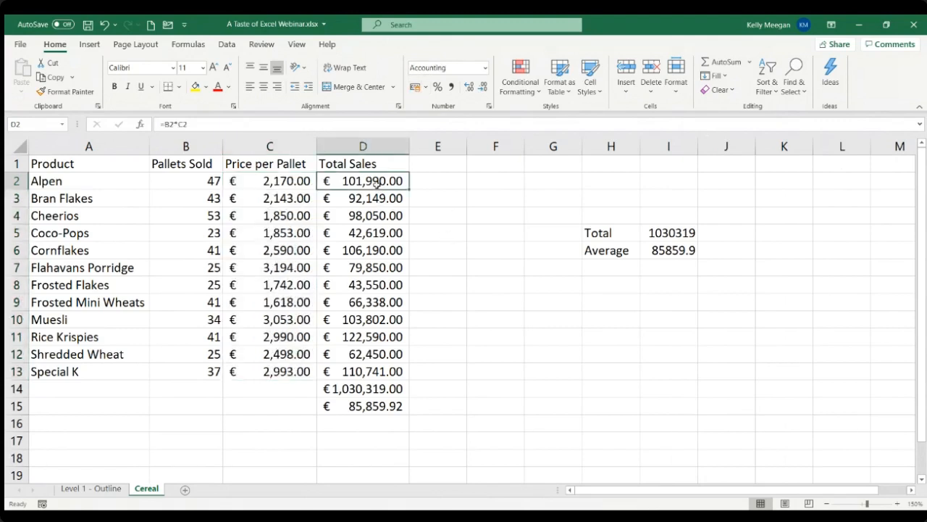
{"action": "left_click_drag", "start_coordinate": [376, 184], "coordinate": [372, 388]}
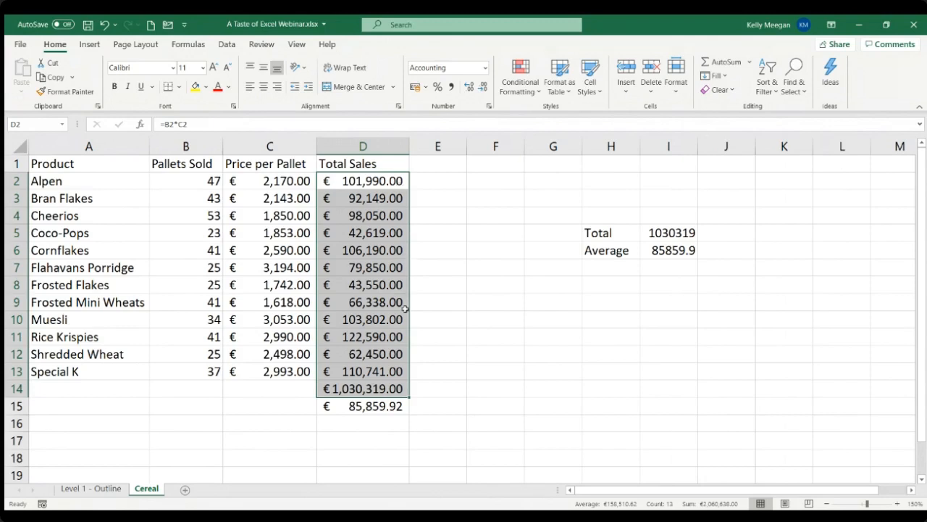
{"action": "left_click", "coordinate": [483, 93]}
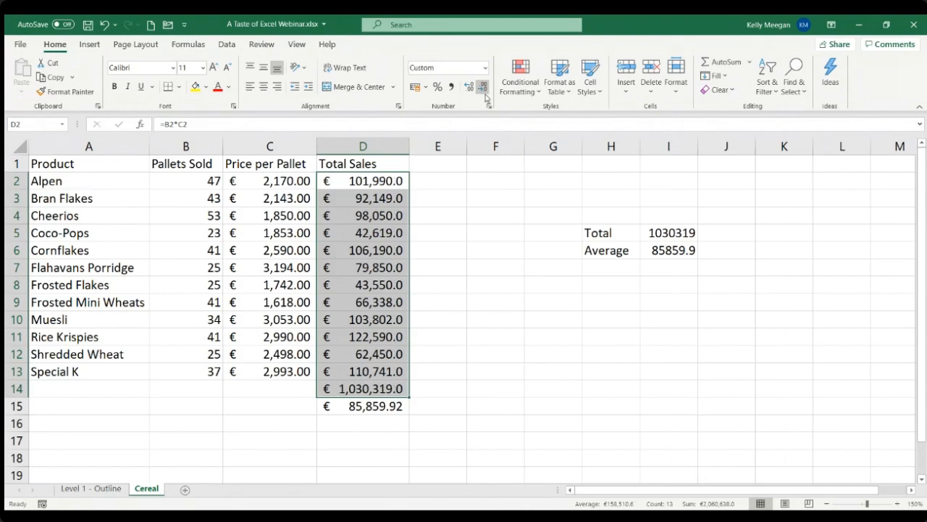
{"action": "left_click", "coordinate": [484, 93]}
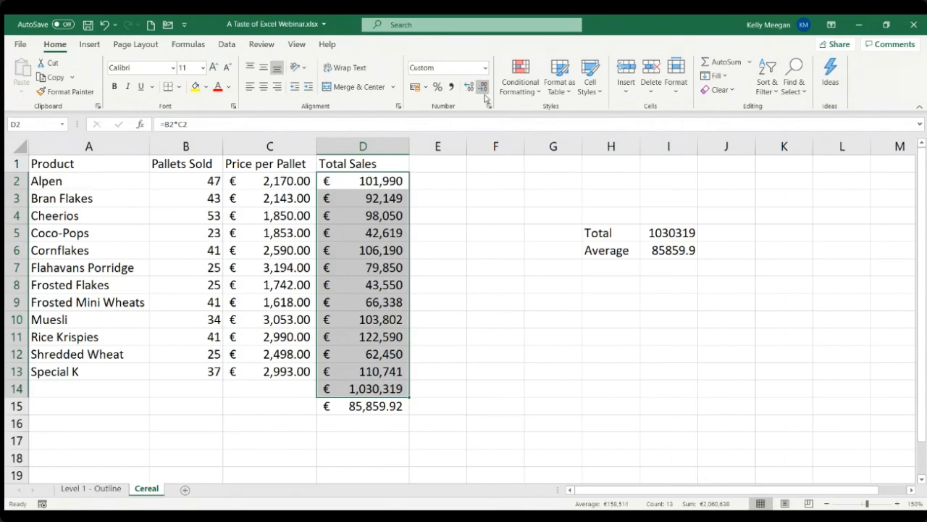
Reduce the average in D15 to no decimal places and restore its two decimals.
{"action": "left_click", "coordinate": [399, 411]}
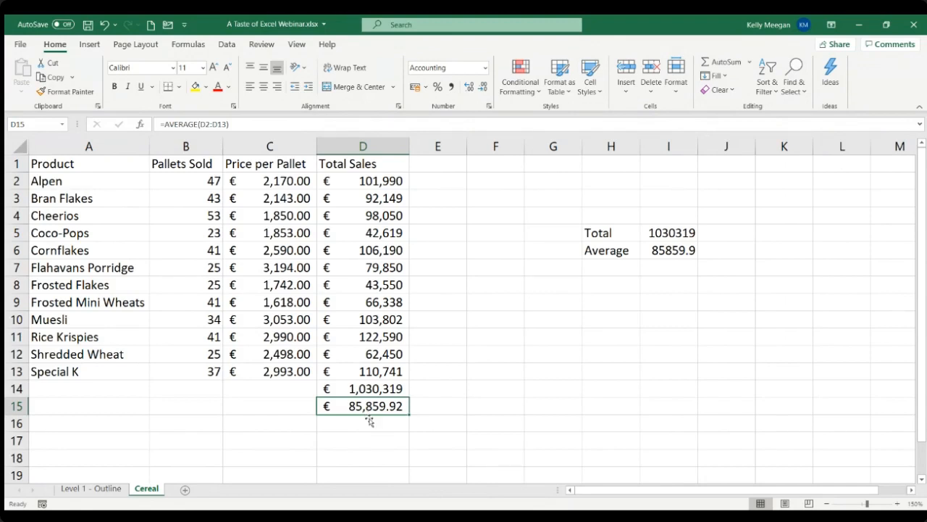
{"action": "left_click", "coordinate": [483, 94]}
{"action": "left_click", "coordinate": [483, 95]}
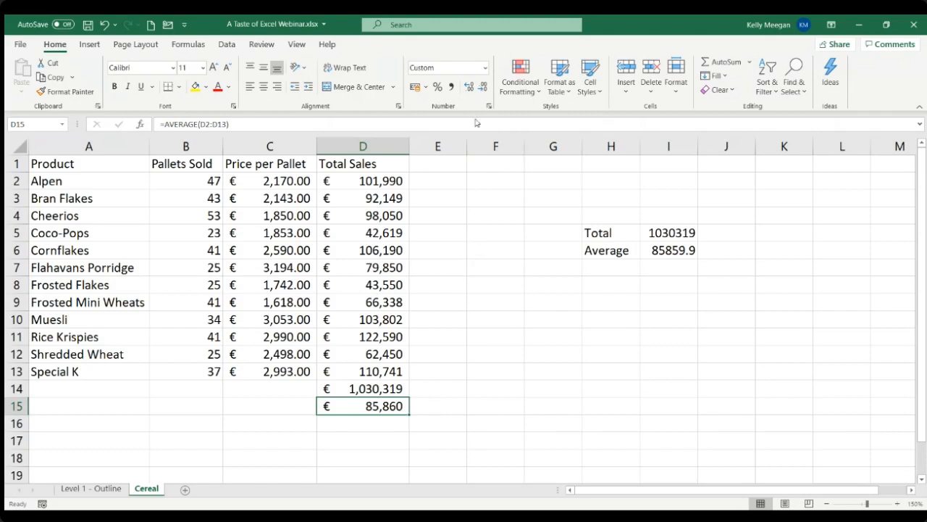
{"action": "left_click", "coordinate": [469, 88]}
{"action": "left_click", "coordinate": [470, 89]}
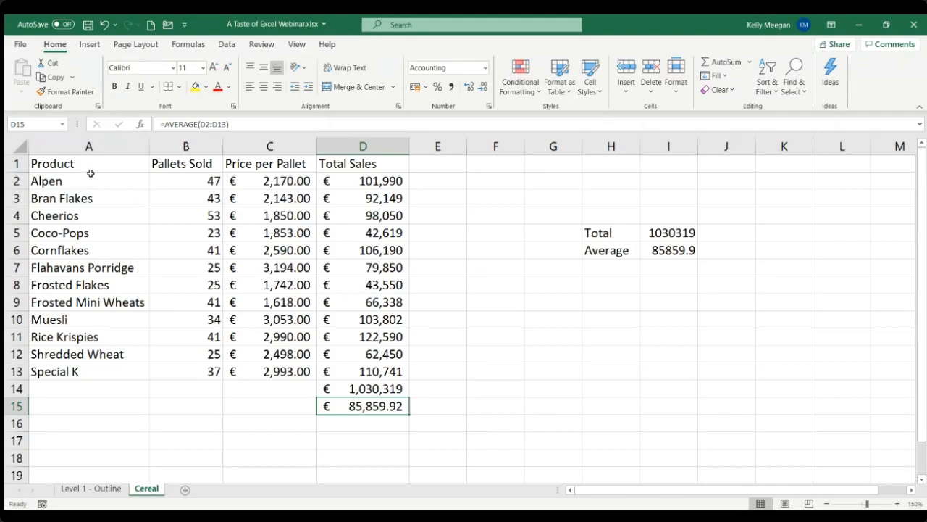
Fill the product cells A1:A13 with light gold.
{"action": "left_click_drag", "start_coordinate": [89, 163], "coordinate": [70, 375]}
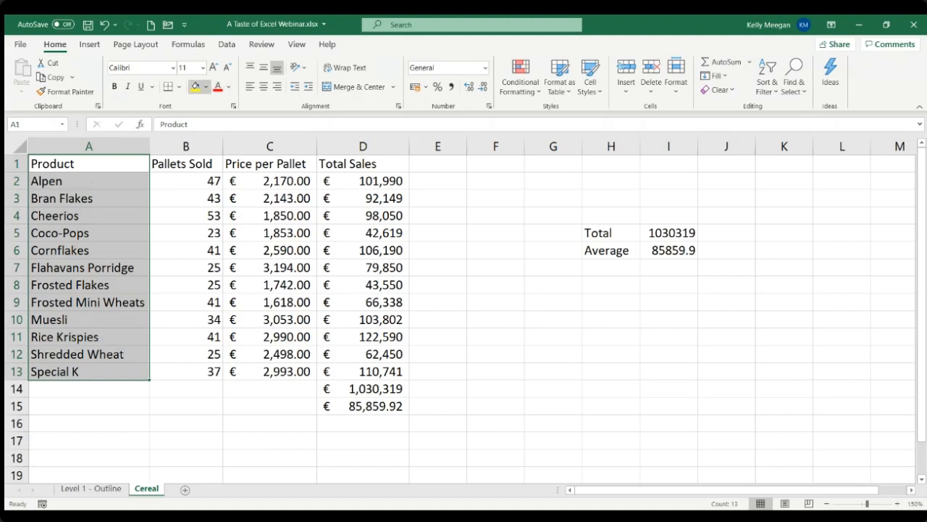
{"action": "left_click", "coordinate": [195, 86]}
{"action": "left_click_drag", "start_coordinate": [190, 173], "coordinate": [188, 361]}
{"action": "left_click", "coordinate": [275, 221]}
{"action": "left_click", "coordinate": [184, 200]}
{"action": "left_click", "coordinate": [189, 171]}
{"action": "left_click", "coordinate": [116, 185]}
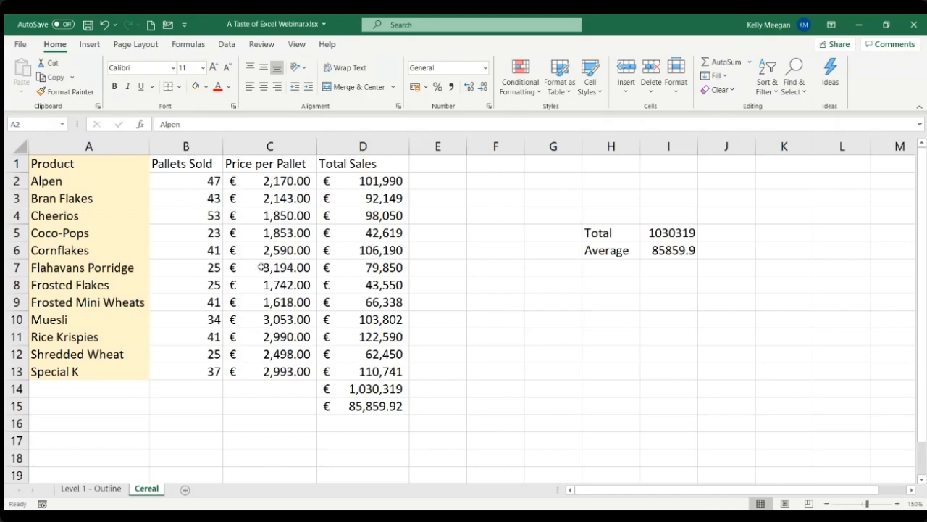
Try to undo the fill on the product cells, switching between the Level 1 - Outline and Cereal sheets.
{"action": "left_click", "coordinate": [105, 25]}
{"action": "left_click", "coordinate": [106, 32]}
{"action": "left_click", "coordinate": [324, 355]}
{"action": "left_click_drag", "start_coordinate": [120, 172], "coordinate": [116, 372]}
{"action": "left_click", "coordinate": [204, 361]}
{"action": "left_click", "coordinate": [118, 493]}
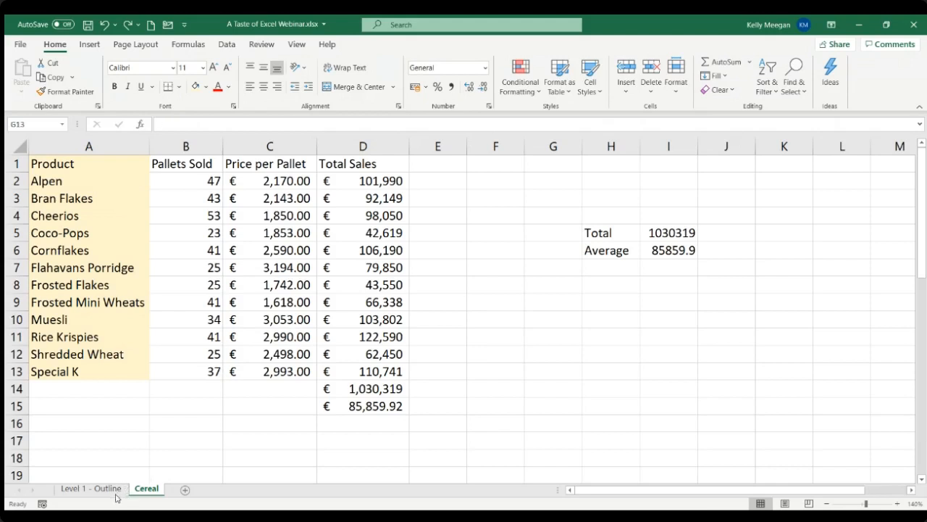
{"action": "left_click", "coordinate": [142, 493]}
{"action": "left_click", "coordinate": [113, 496]}
{"action": "left_click", "coordinate": [146, 494]}
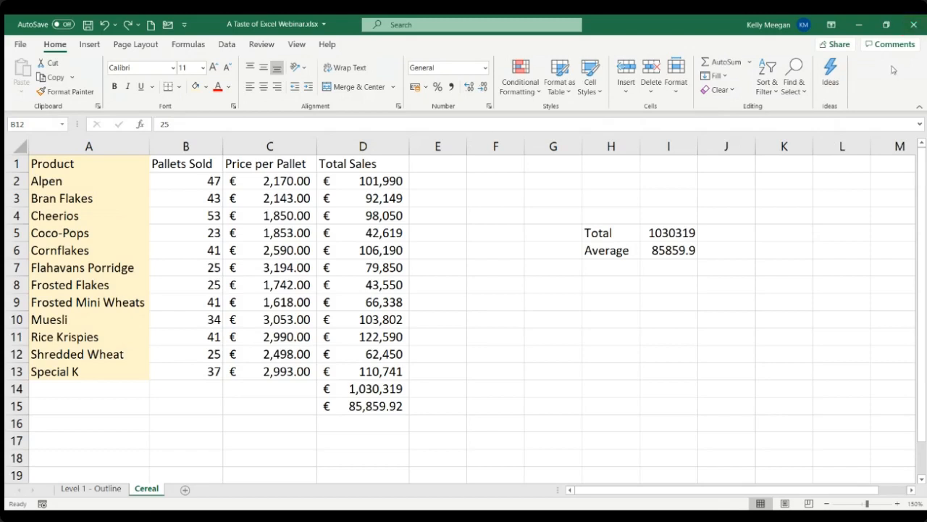
{"action": "left_click", "coordinate": [499, 229]}
{"action": "left_click", "coordinate": [440, 203]}
{"action": "left_click_drag", "start_coordinate": [189, 164], "coordinate": [194, 376]}
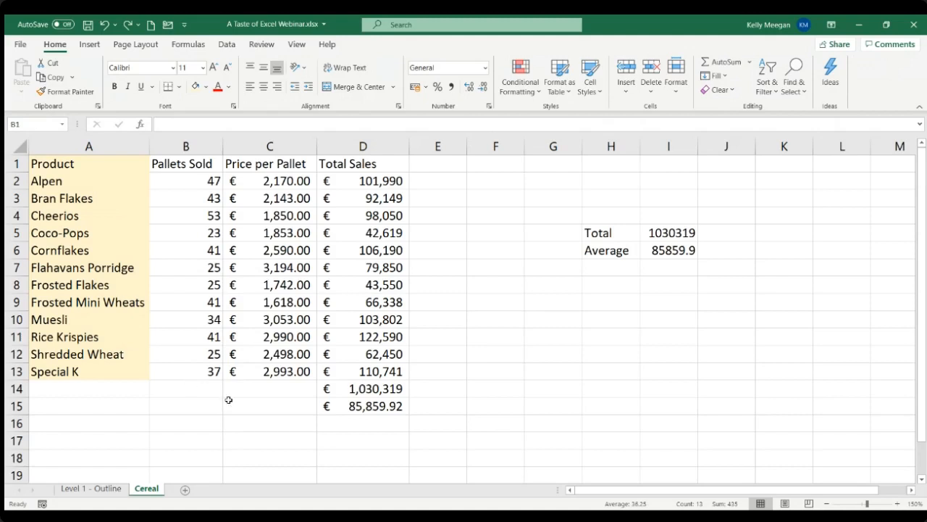
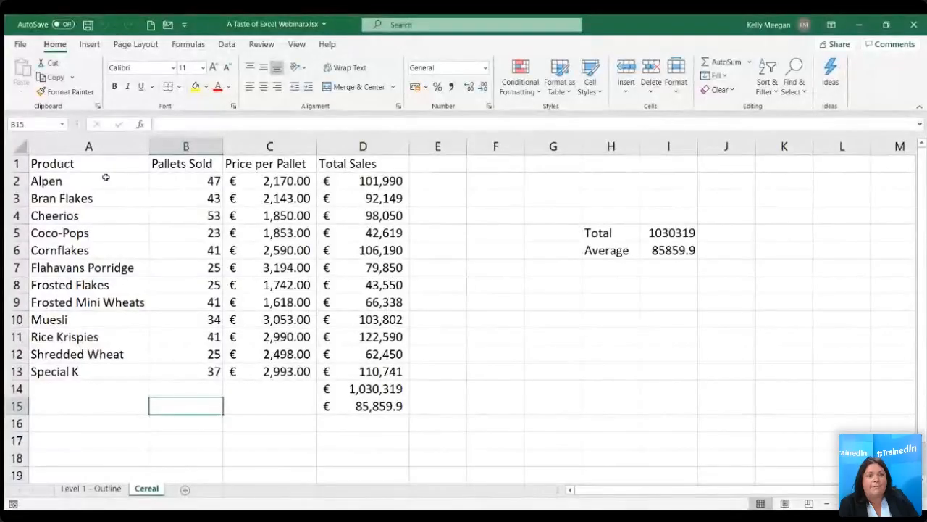
Fill the product cells A1:A13 with light grey.
{"action": "left_click_drag", "start_coordinate": [105, 166], "coordinate": [77, 372]}
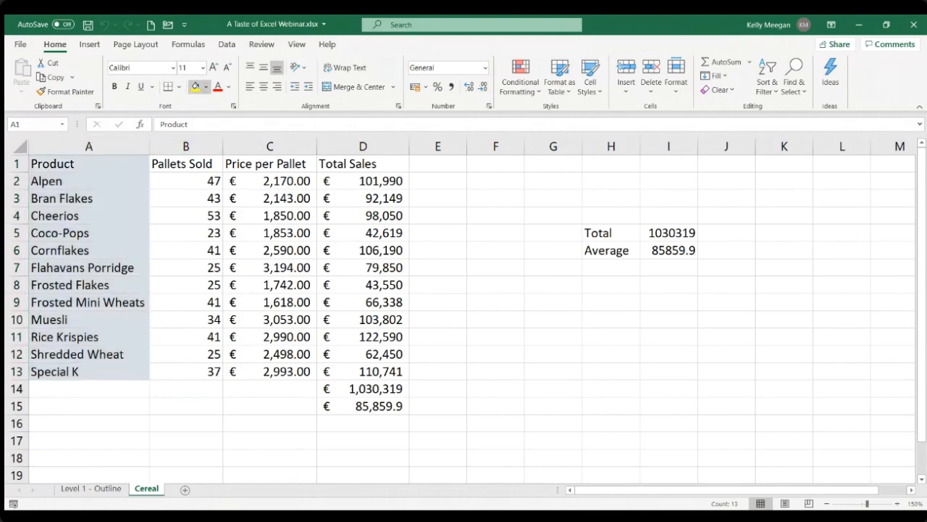
{"action": "left_click", "coordinate": [256, 152]}
{"action": "left_click_drag", "start_coordinate": [207, 166], "coordinate": [203, 258]}
{"action": "left_click", "coordinate": [203, 258]}
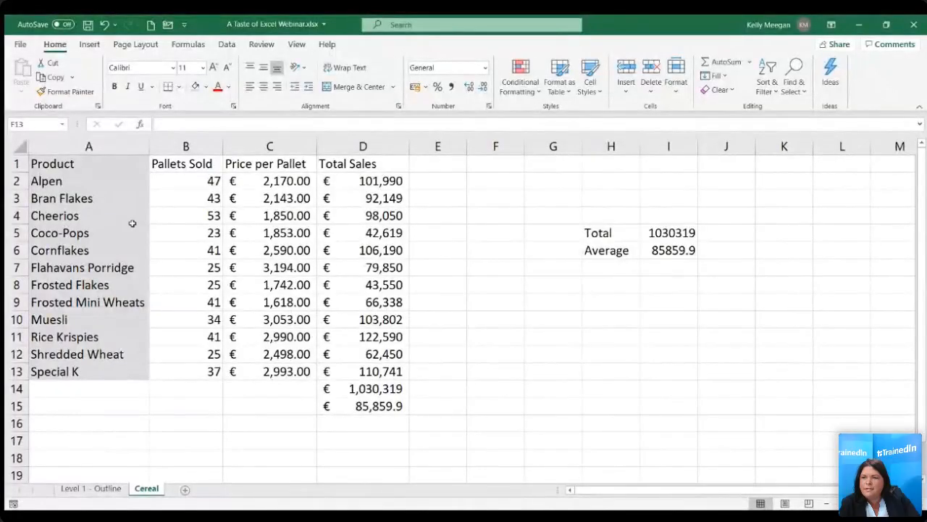
{"action": "left_click", "coordinate": [133, 223]}
{"action": "left_click", "coordinate": [182, 222]}
{"action": "left_click", "coordinate": [357, 249]}
{"action": "left_click", "coordinate": [436, 250]}
{"action": "left_click", "coordinate": [476, 197]}
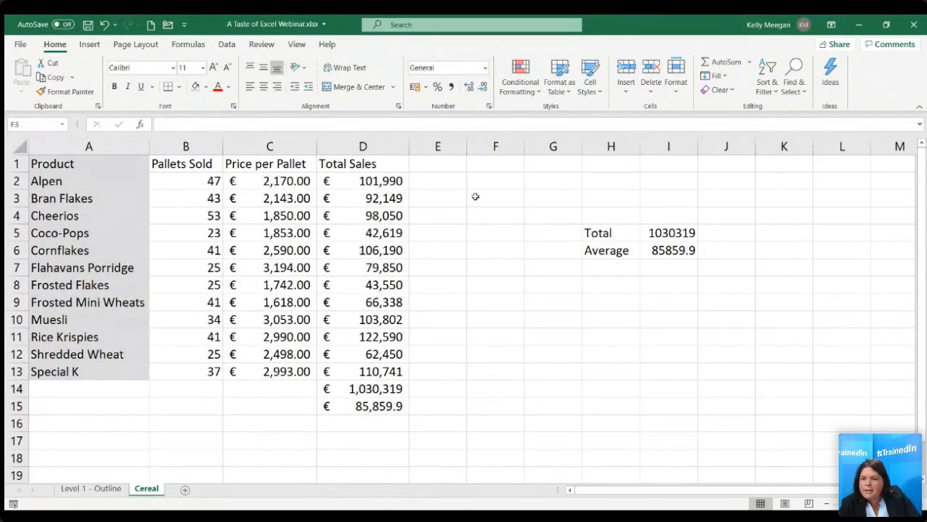
{"action": "left_click", "coordinate": [526, 289]}
{"action": "left_click", "coordinate": [495, 299]}
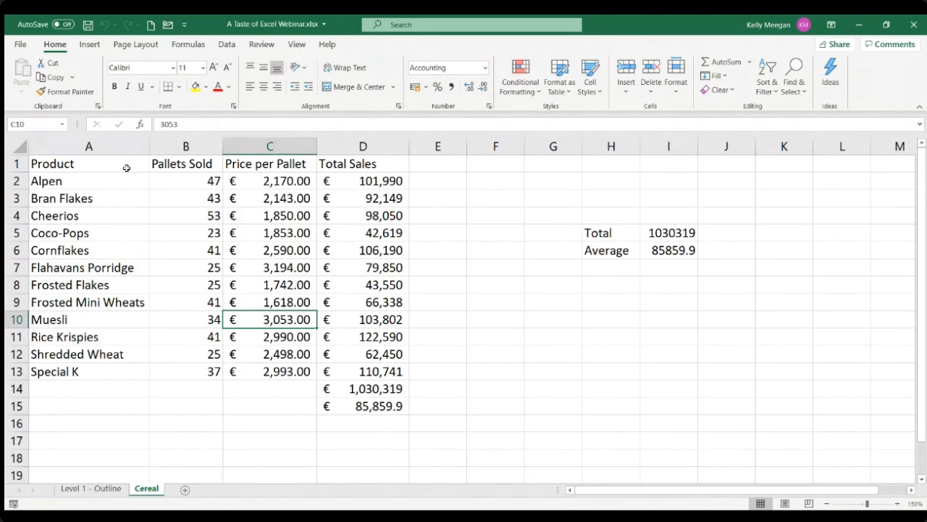
Insert a clustered column chart from the cereal data in A1:D13.
{"action": "left_click_drag", "start_coordinate": [55, 166], "coordinate": [373, 371]}
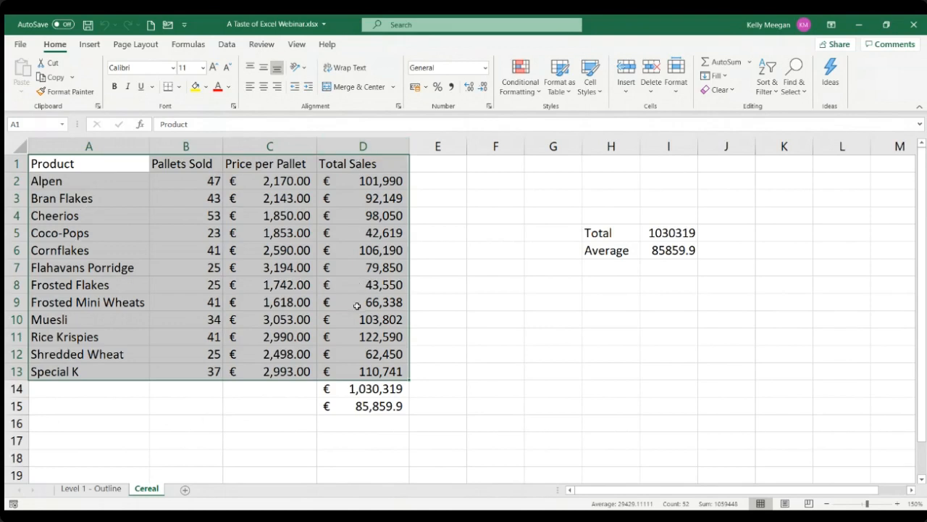
{"action": "left_click", "coordinate": [91, 46]}
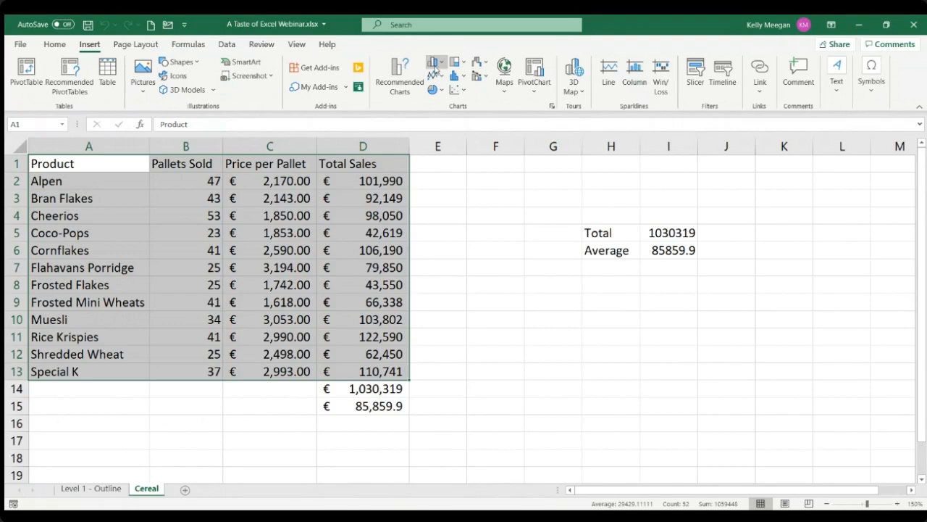
{"action": "key", "text": "alt+F1"}
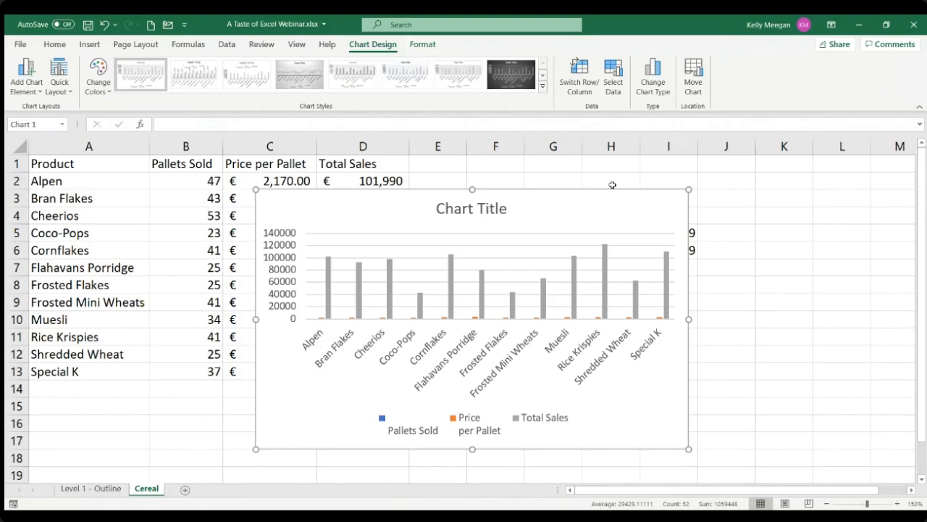
{"action": "left_click", "coordinate": [773, 186]}
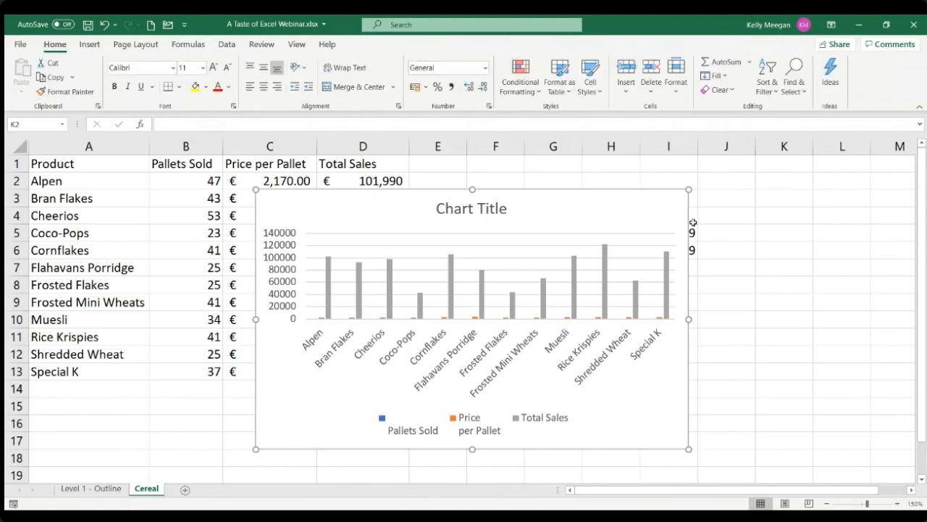
{"action": "left_click", "coordinate": [556, 215]}
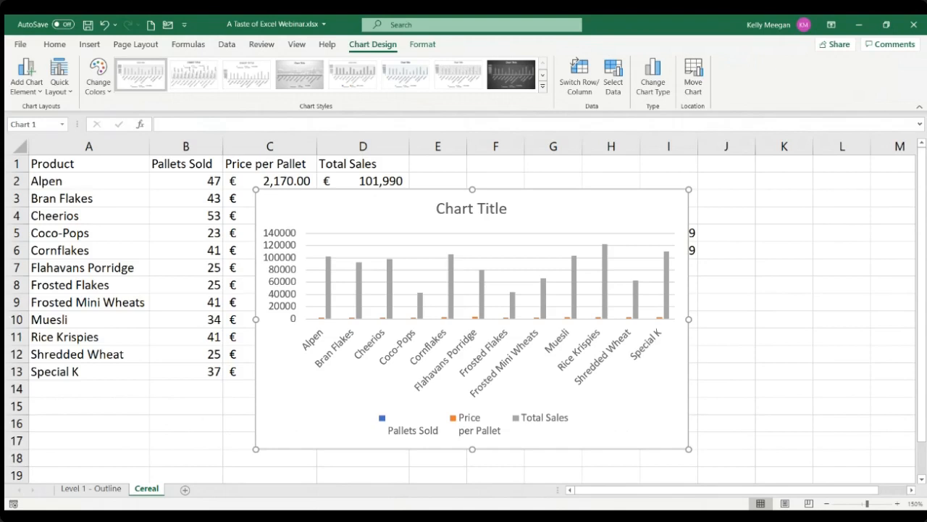
{"action": "left_click", "coordinate": [773, 213]}
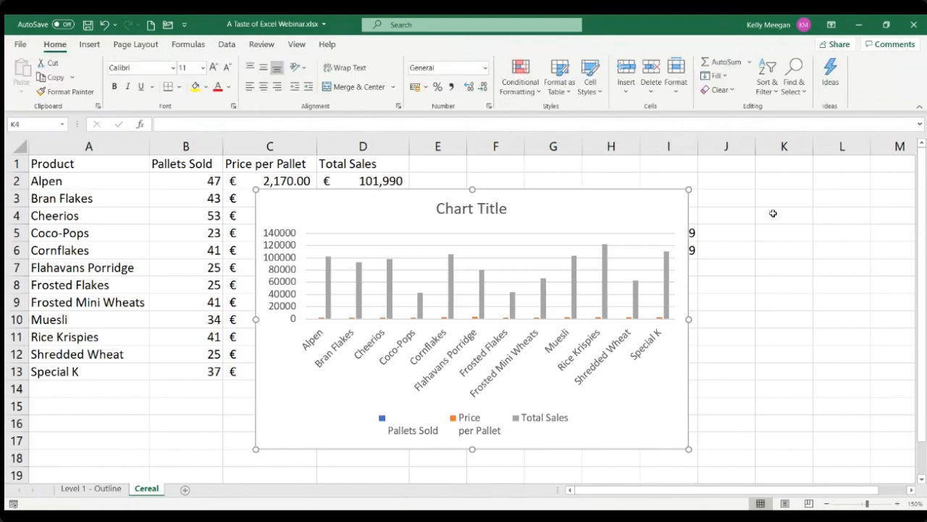
{"action": "left_click", "coordinate": [622, 205]}
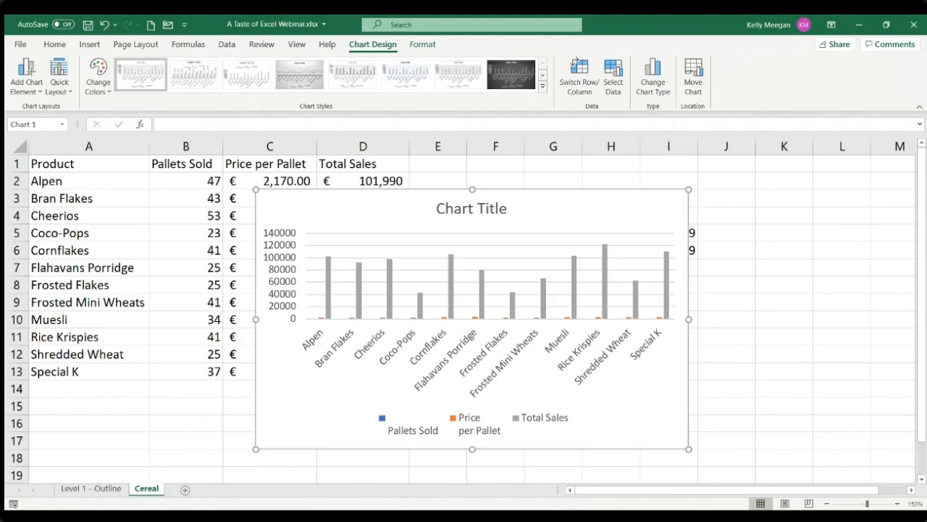
{"action": "left_click", "coordinate": [783, 205]}
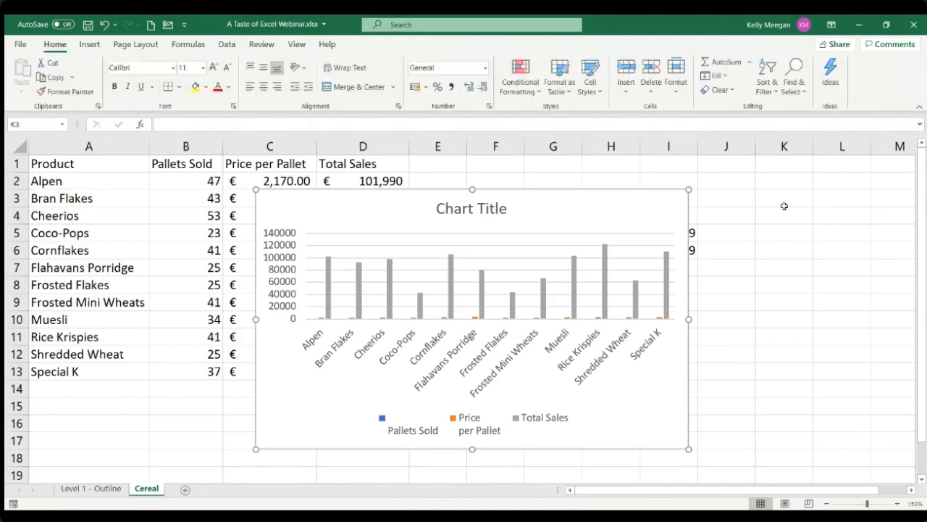
{"action": "left_click", "coordinate": [594, 210]}
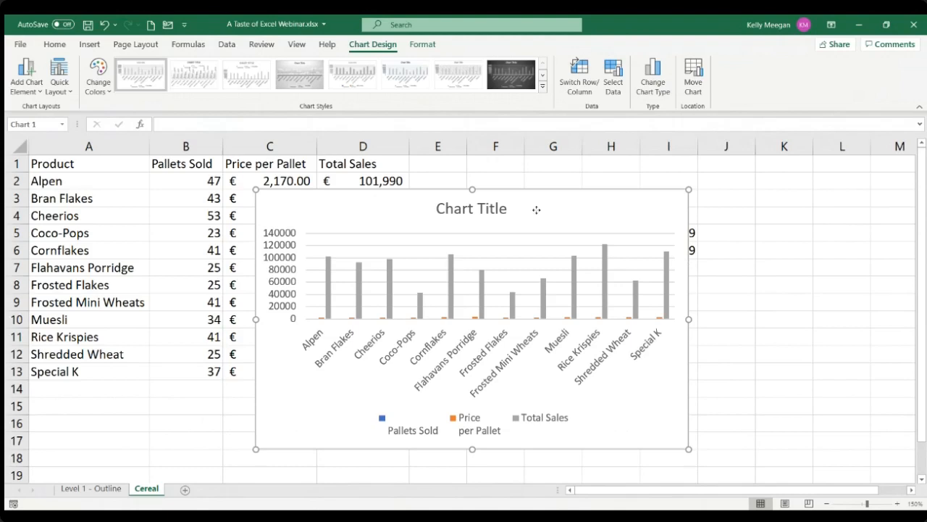
{"action": "left_click", "coordinate": [607, 201]}
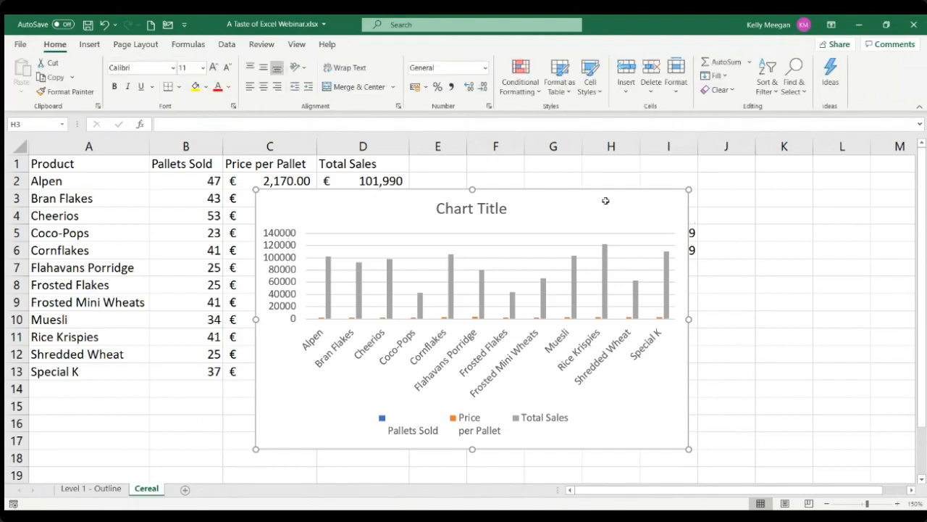
{"action": "left_click", "coordinate": [670, 204]}
{"action": "left_click", "coordinate": [635, 233]}
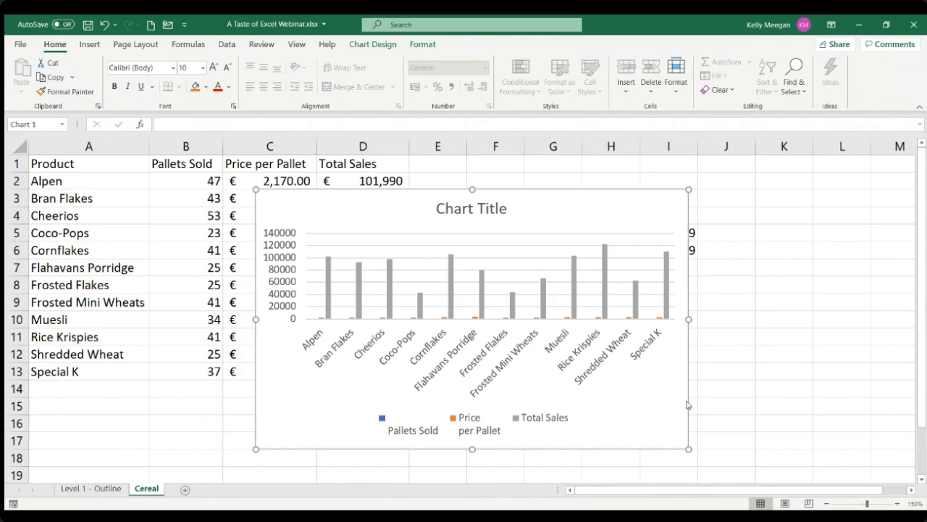
{"action": "left_click", "coordinate": [683, 194]}
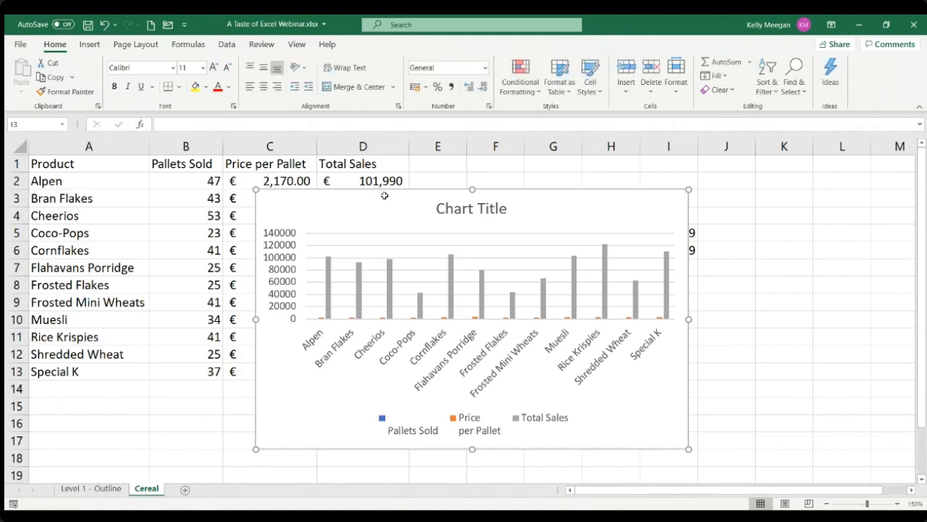
Try to delete the column chart from the Cereal sheet.
{"action": "left_click", "coordinate": [286, 198]}
{"action": "key", "text": "Delete"}
{"action": "left_click", "coordinate": [500, 194]}
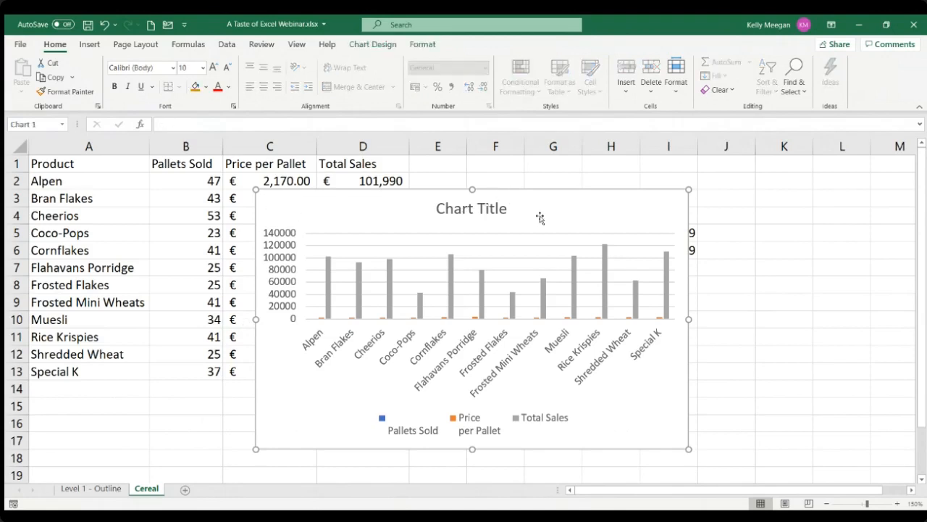
{"action": "key", "text": "Delete"}
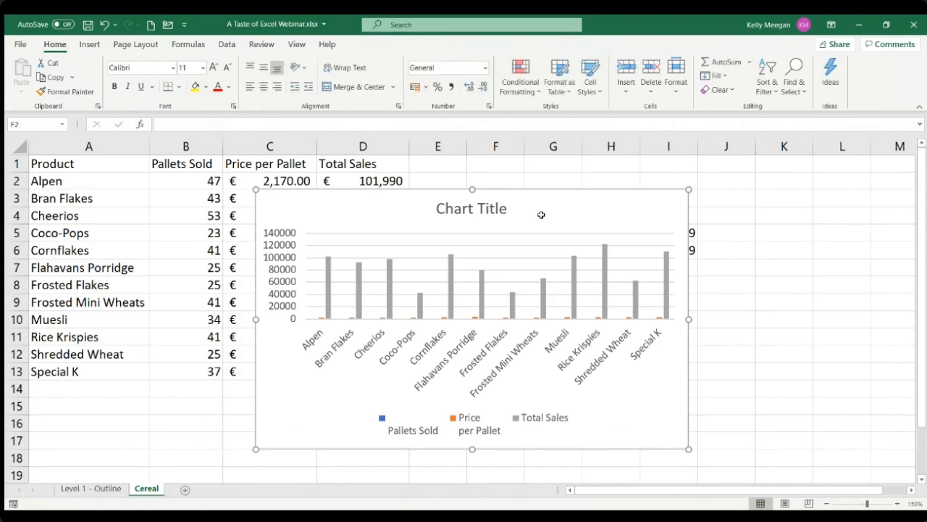
{"action": "left_click", "coordinate": [631, 214]}
{"action": "left_click", "coordinate": [664, 396]}
{"action": "left_click", "coordinate": [648, 205]}
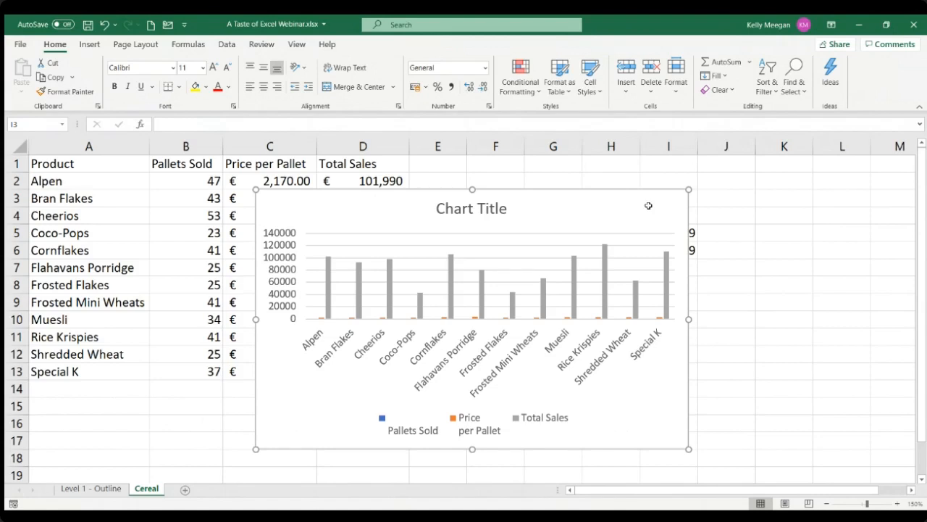